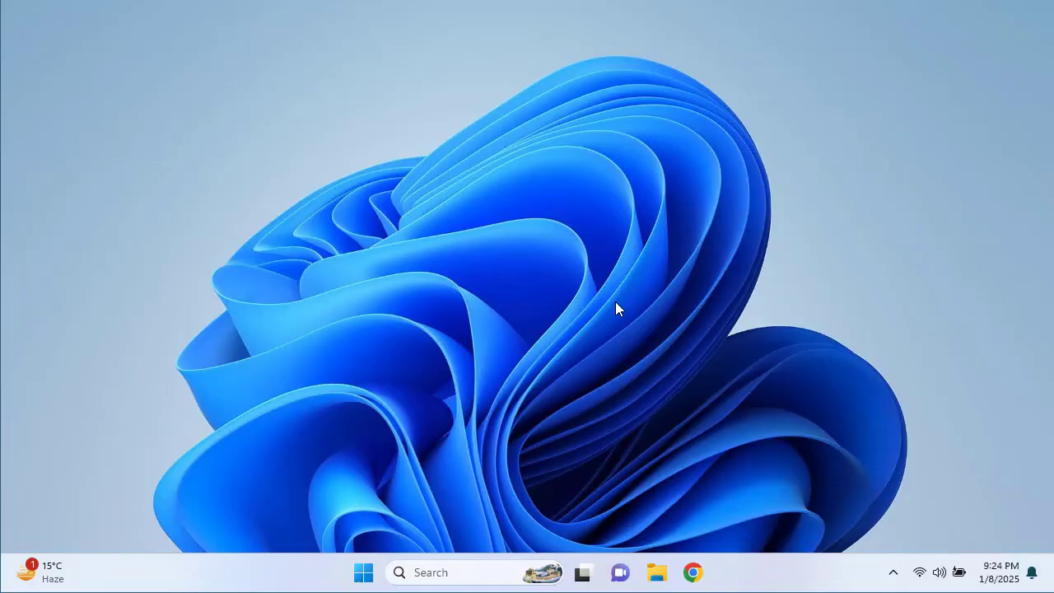
left_click(424, 570)
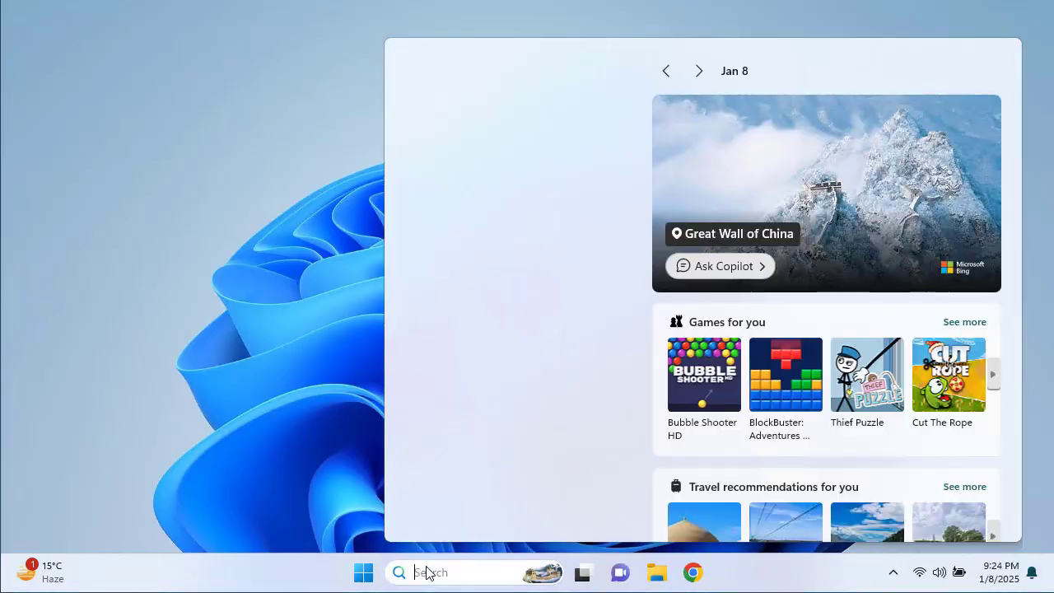
left_click(339, 476)
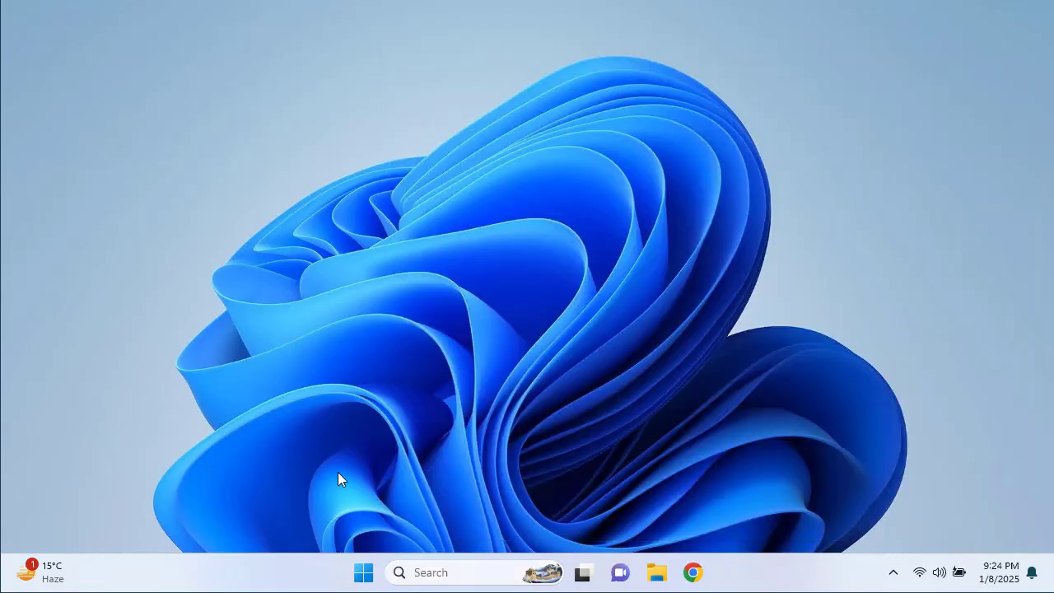
left_click(429, 572)
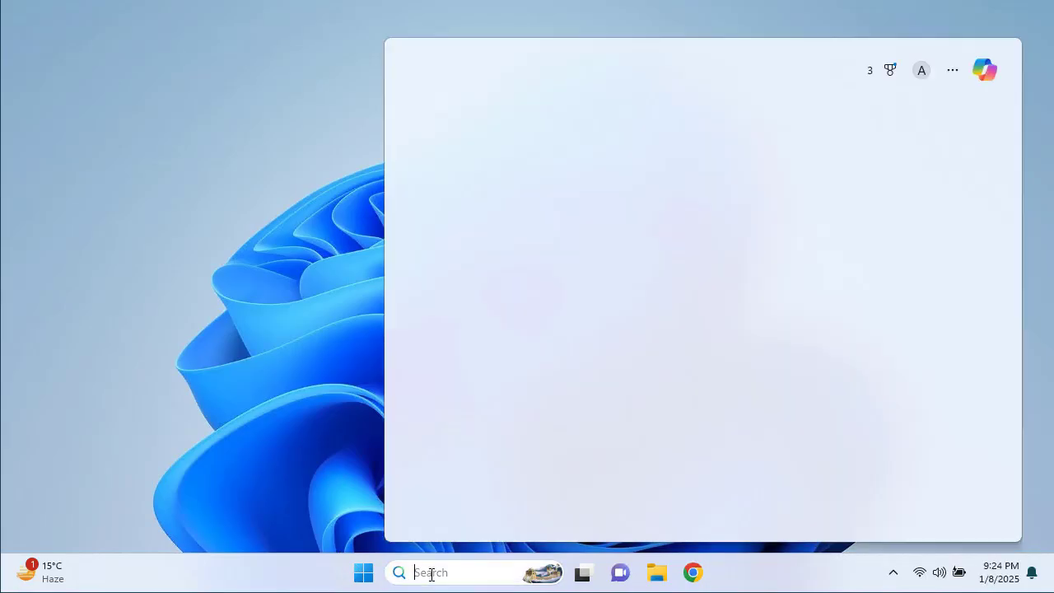
- Find and open the On-Screen Keyboard app, and move its window higher on the desktop
left_click(363, 573)
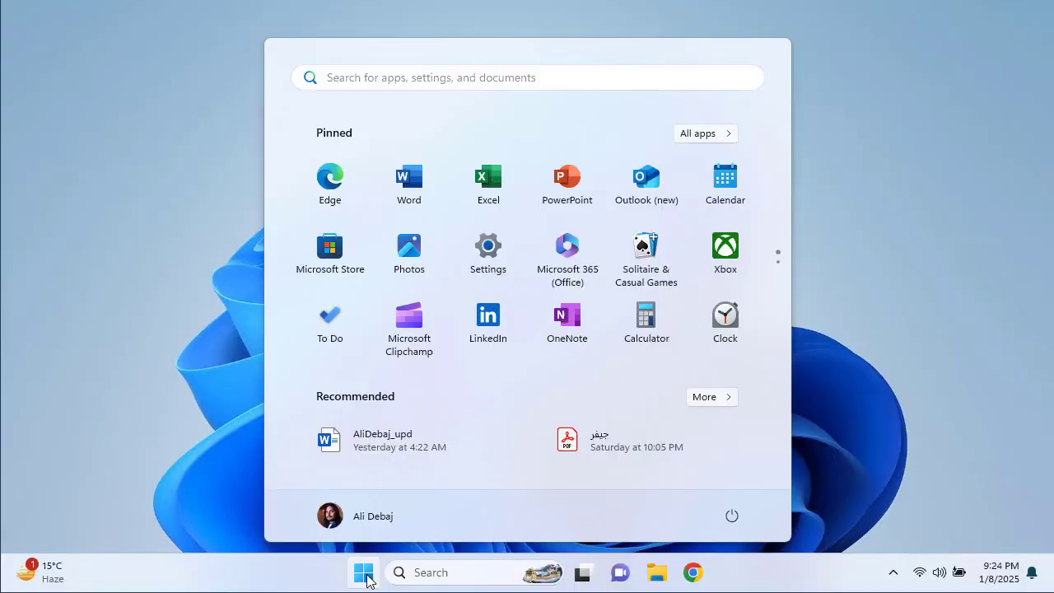
type("key")
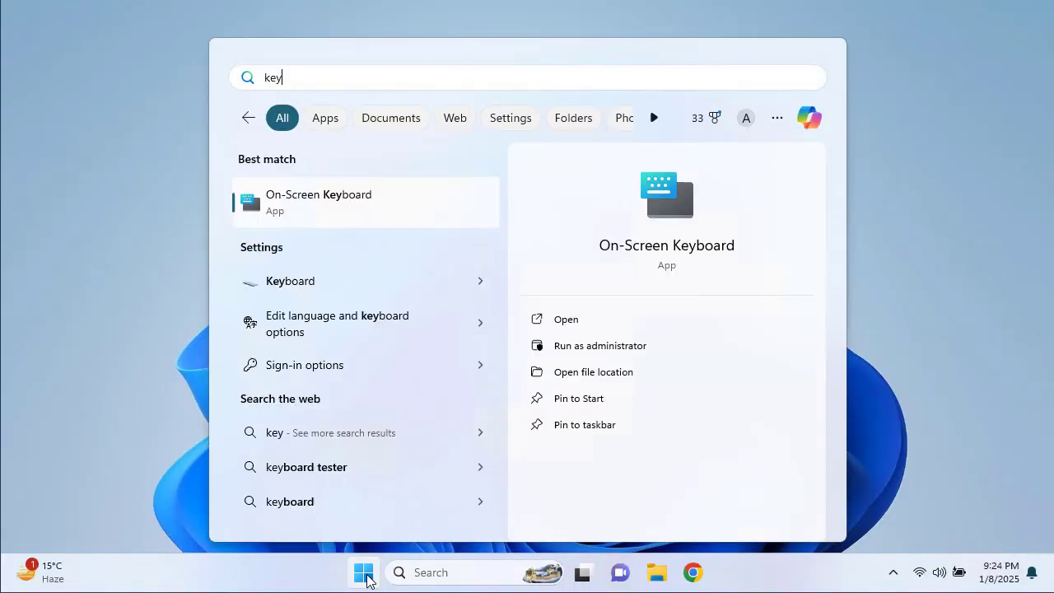
left_click(369, 219)
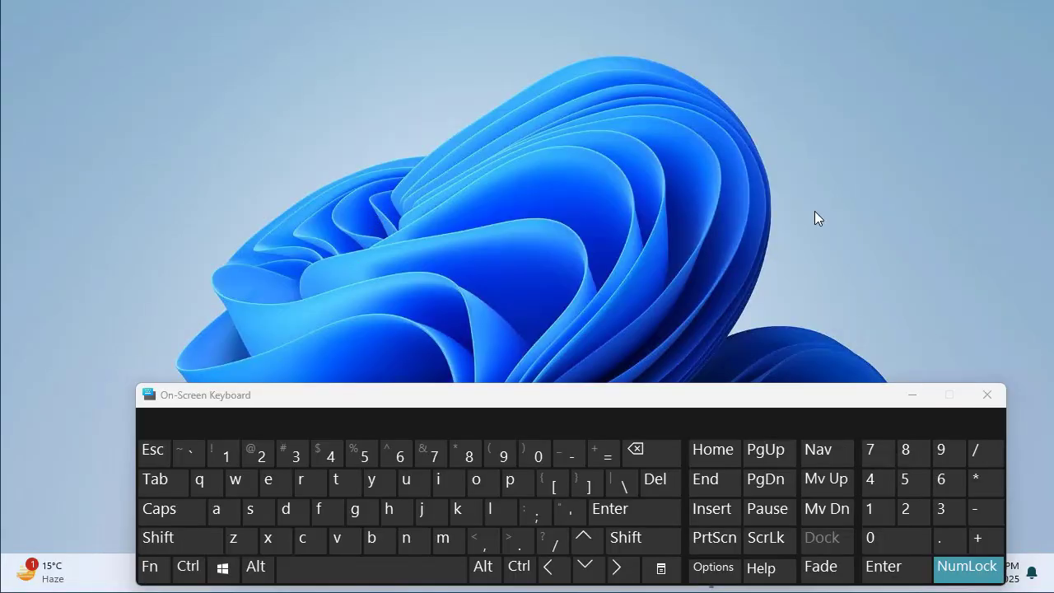
left_click(640, 395)
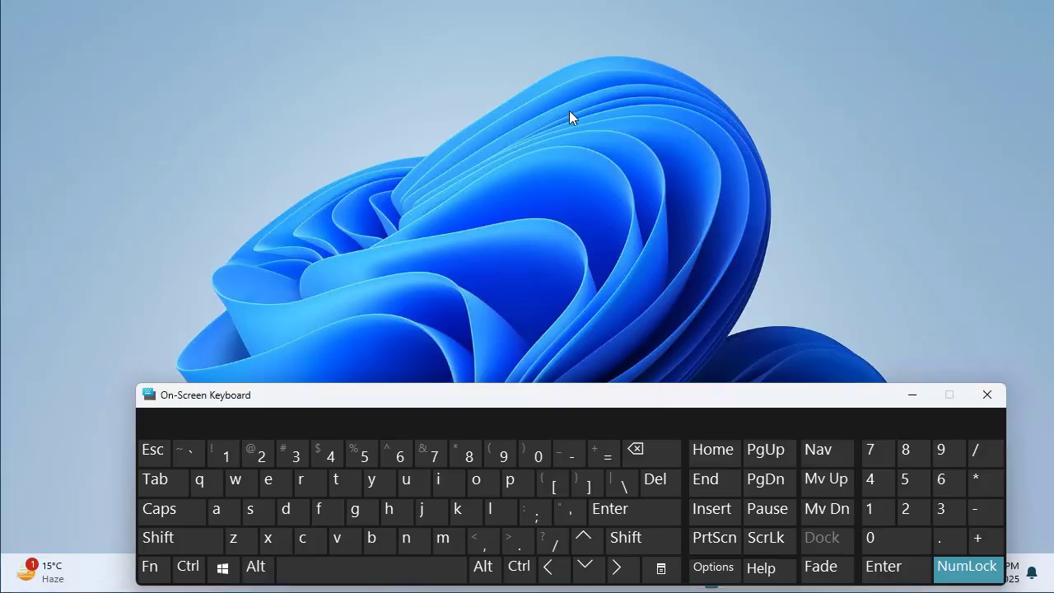
left_click_drag(357, 399, 376, 263)
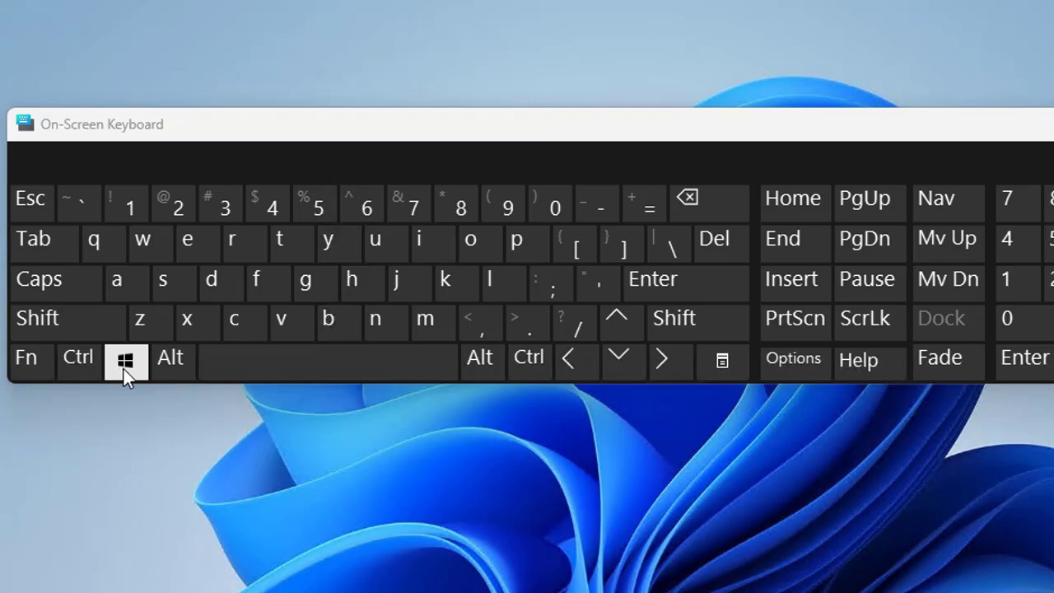
- Launch regedit through the Run dialog with administrator approval, and minimize the On-Screen Keyboard
left_click(123, 366)
left_click(244, 247)
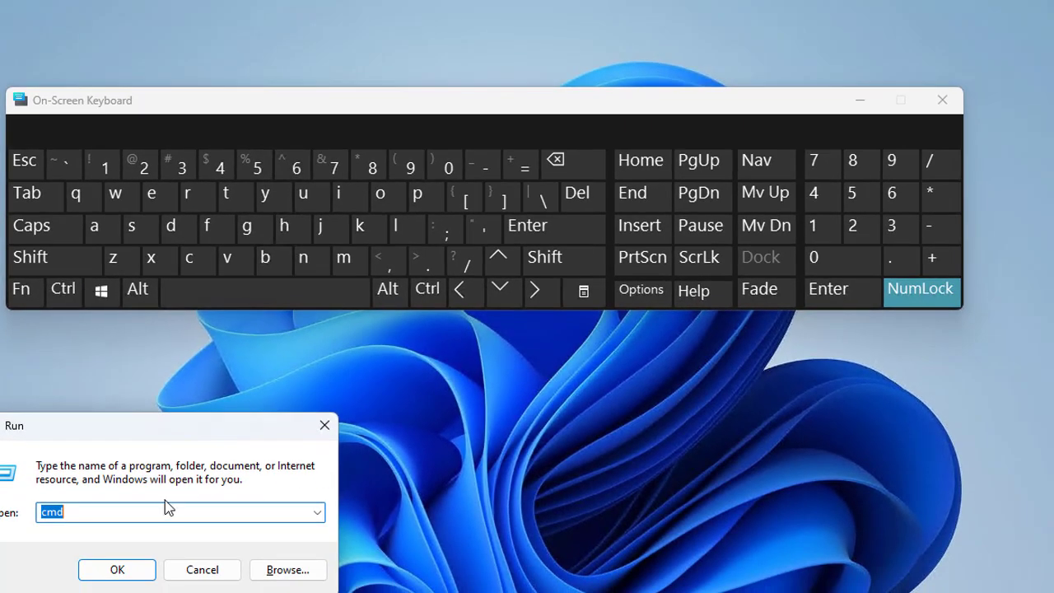
left_click(164, 504)
key("BackSpace")
key("BackSpace")
key("BackSpace")
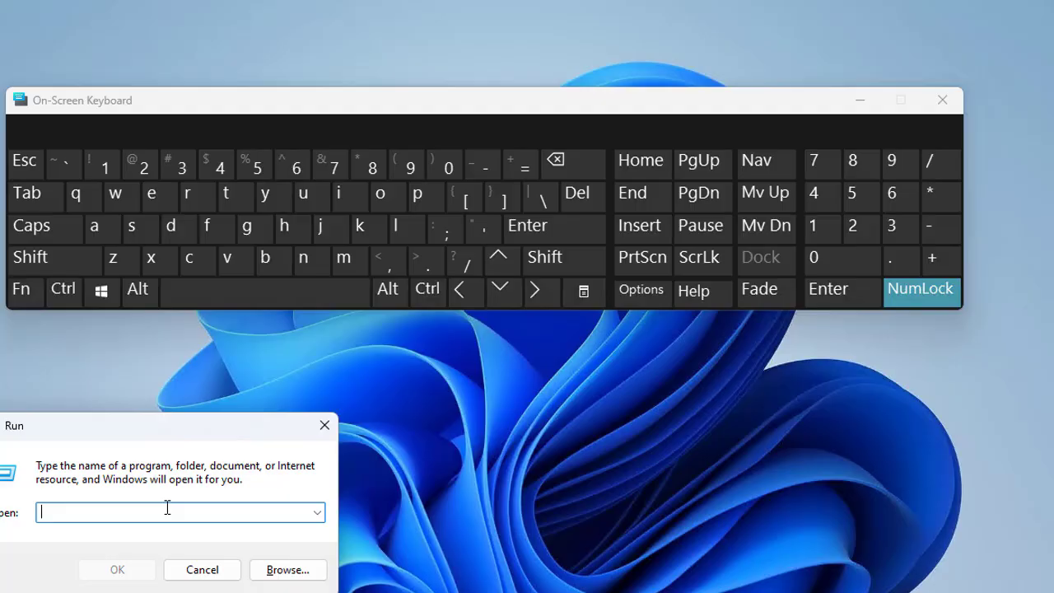
type("regedit")
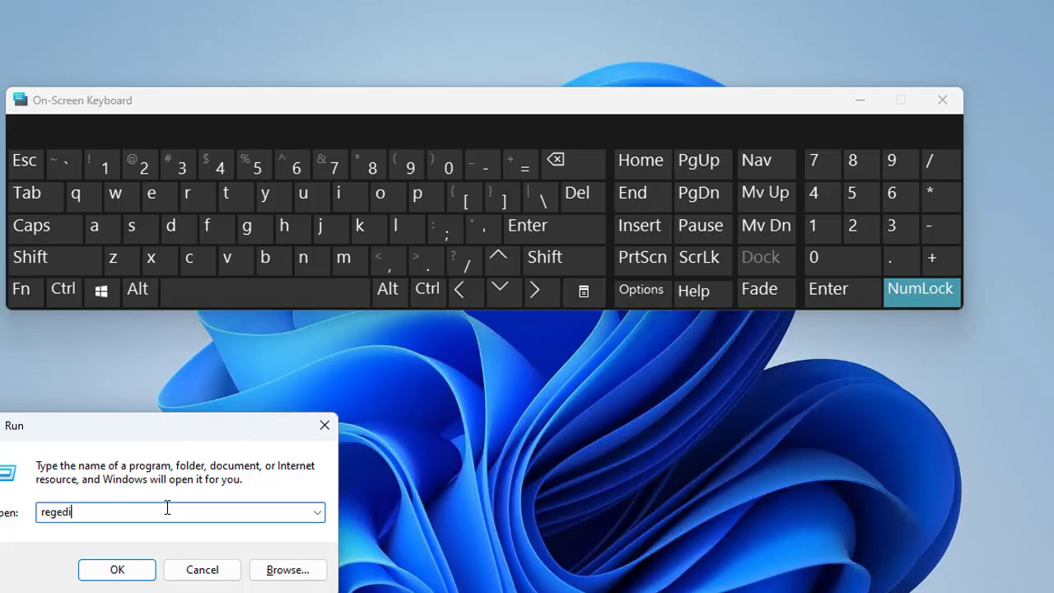
key("Return")
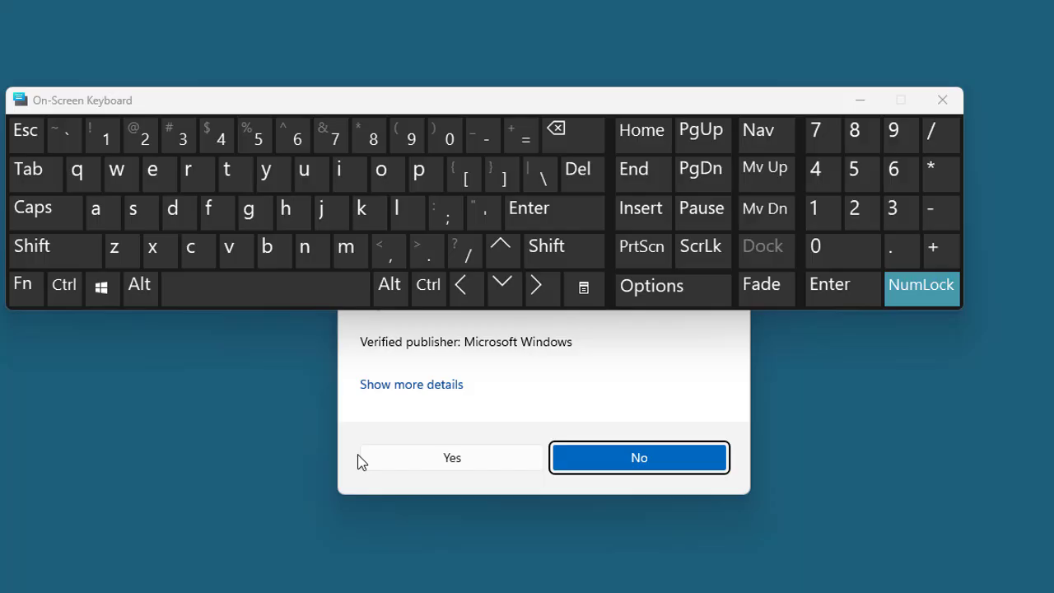
left_click(392, 459)
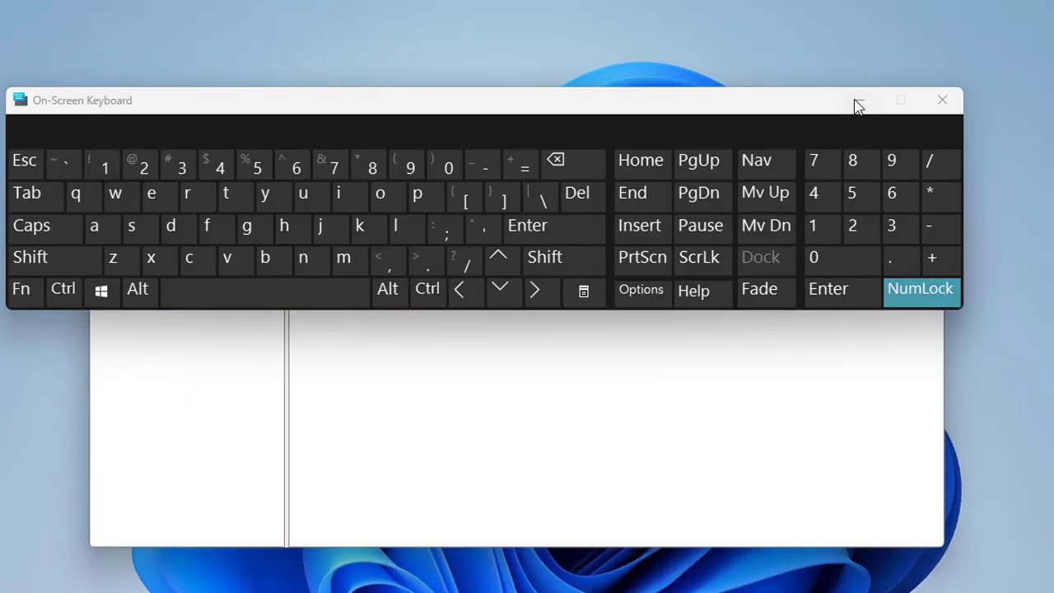
left_click(857, 102)
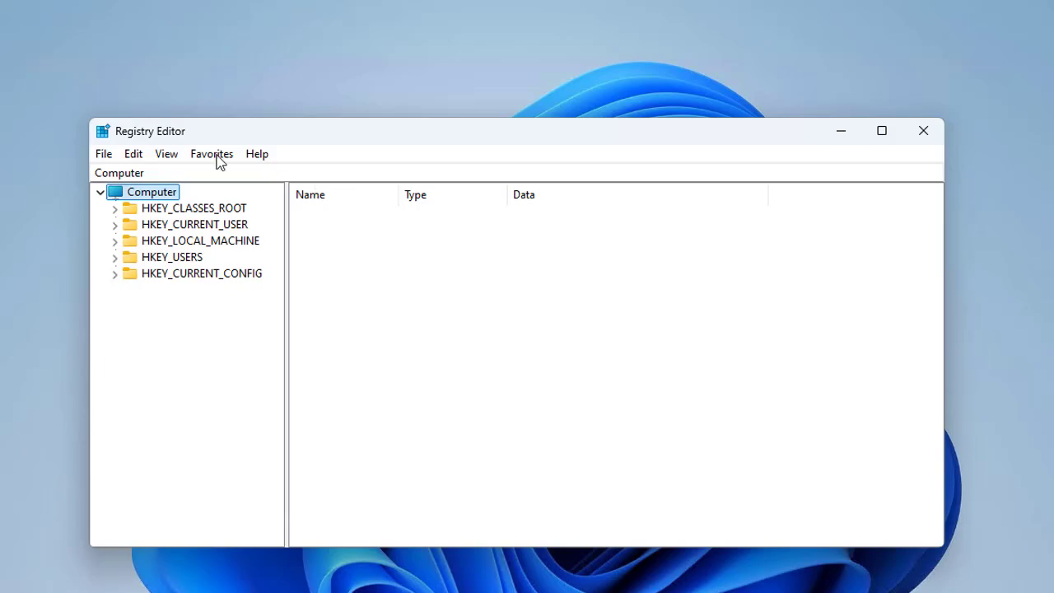
- Export the entire registry to the Documents folder as regedit_default, and select the exported file there
left_click(100, 158)
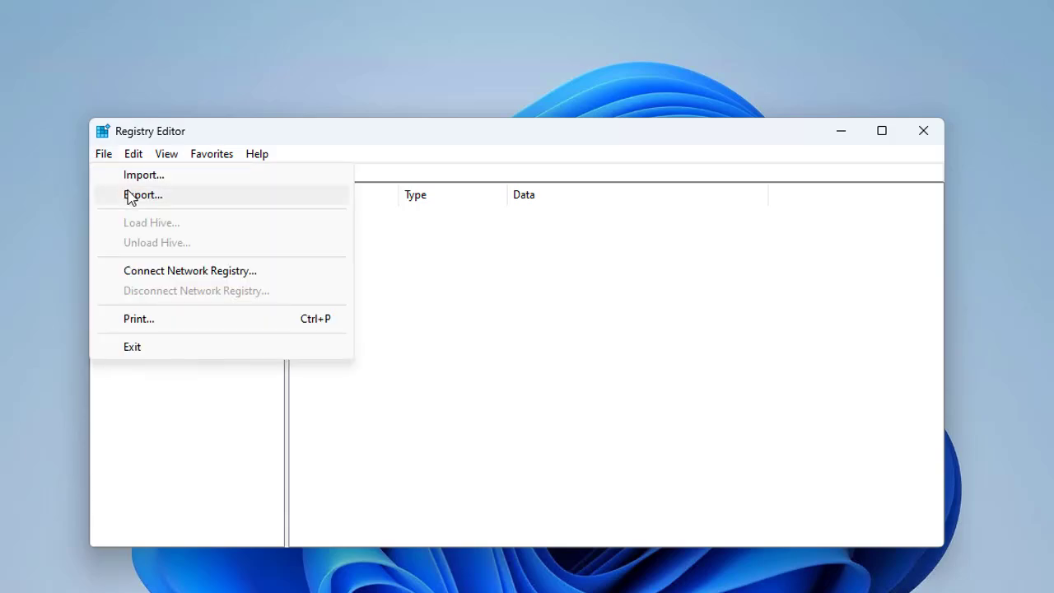
left_click(133, 197)
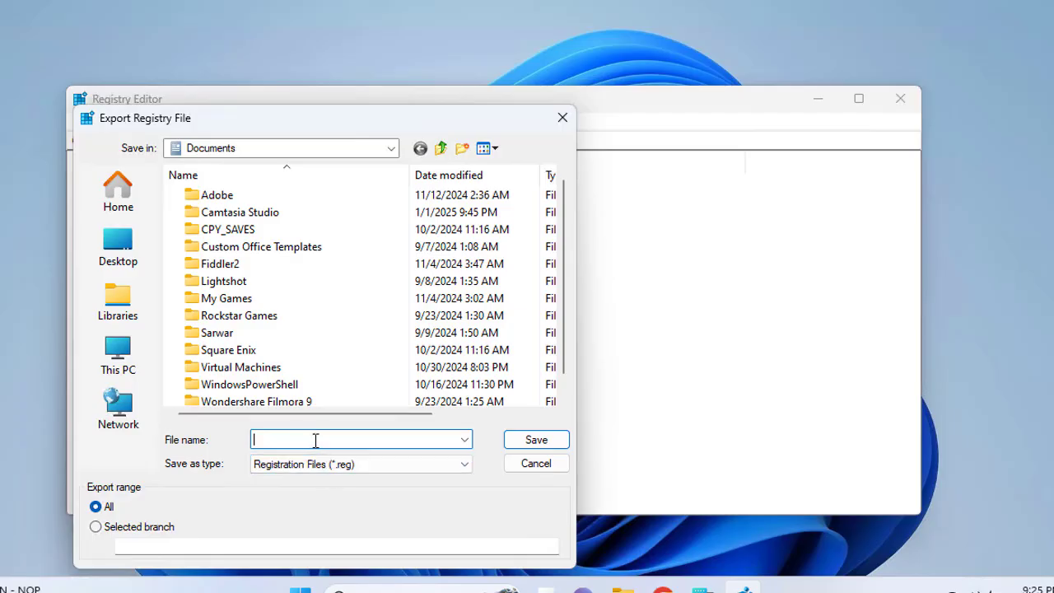
type("r")
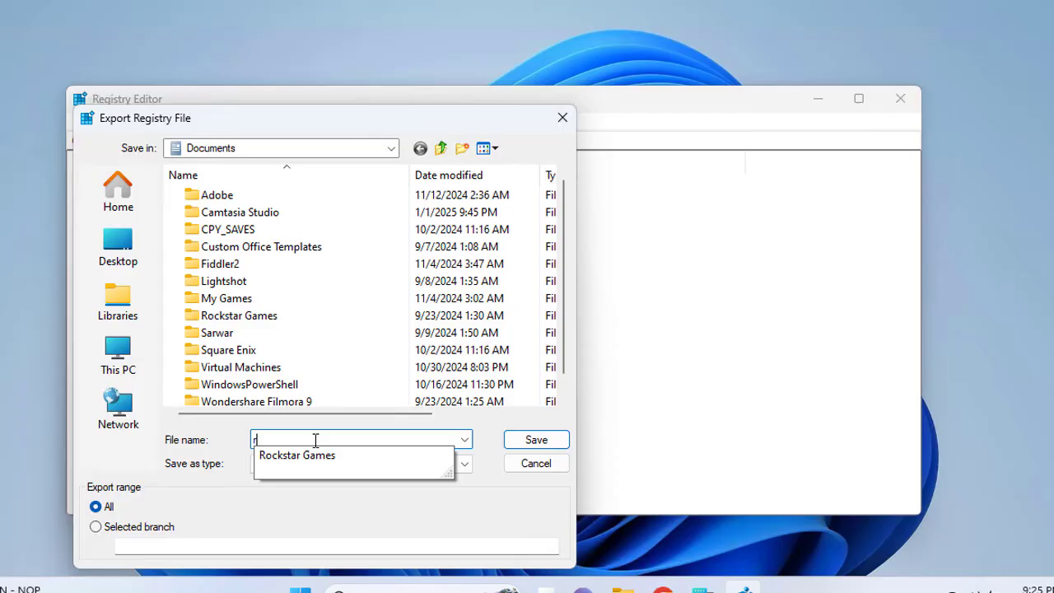
type("egdi")
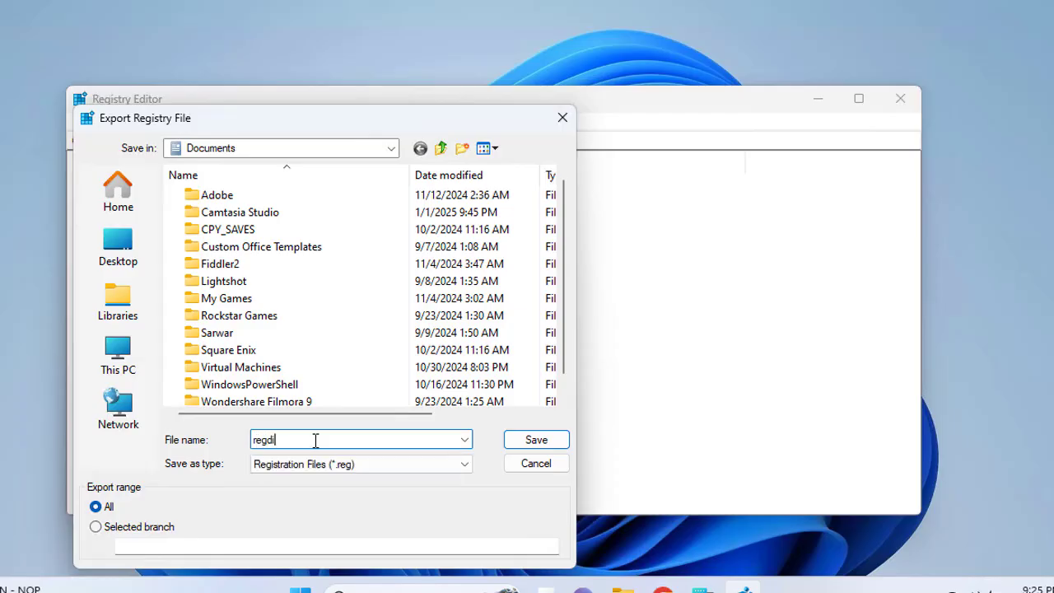
key("BackSpace")
key("BackSpace")
type("edit_default")
key("Return")
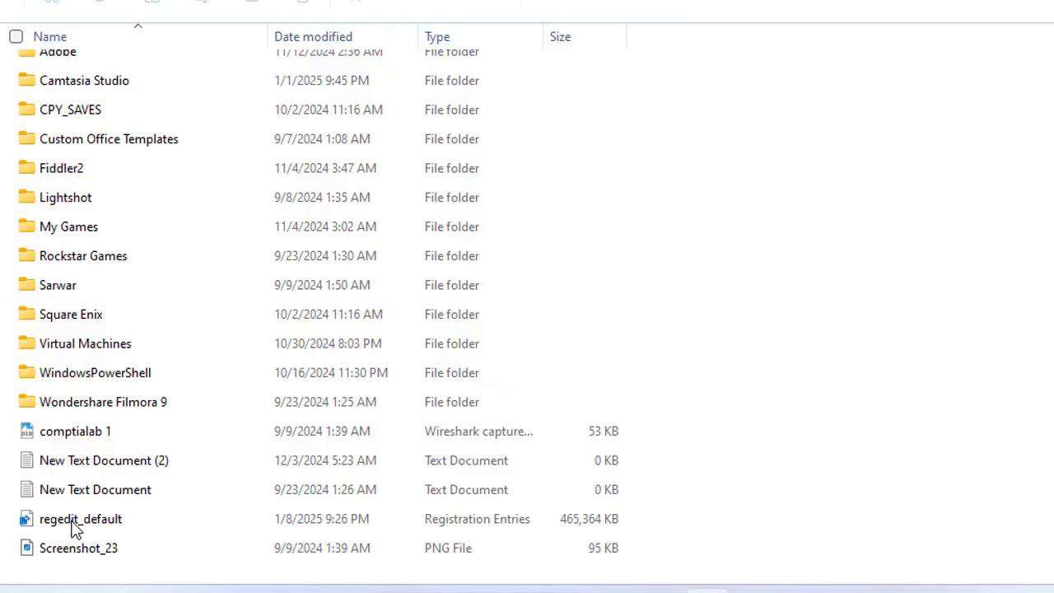
left_click(76, 528)
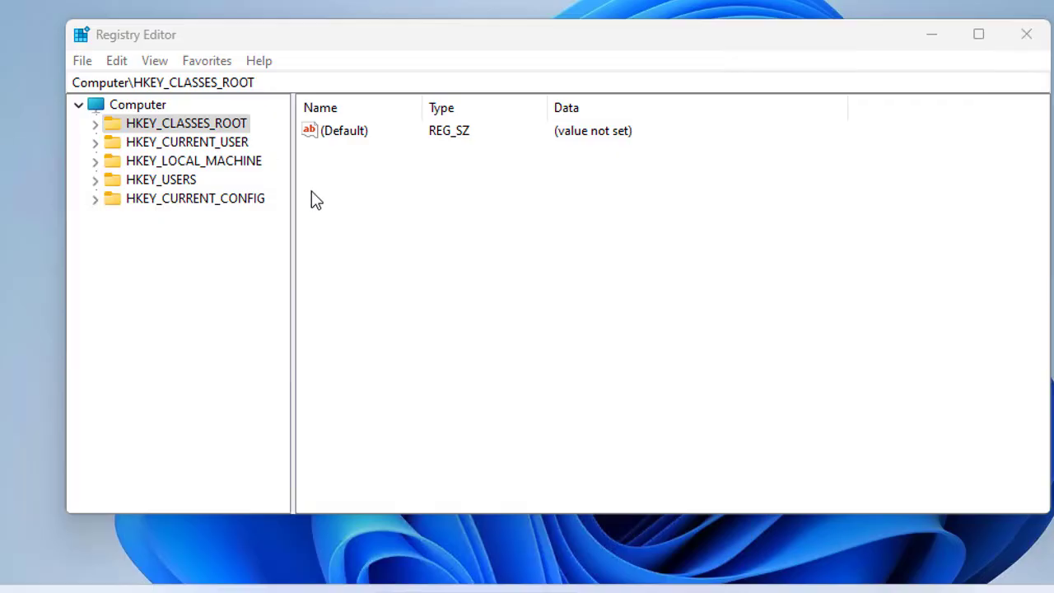
- Move the Registry Editor window higher on the desktop and make it taller
left_click(289, 41)
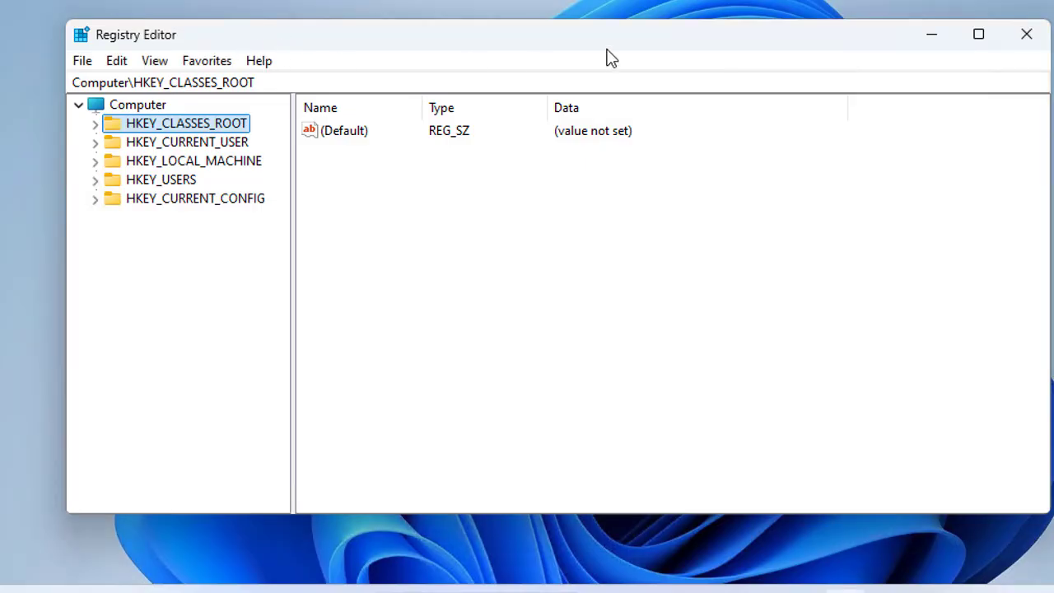
left_click_drag(604, 37, 597, 0)
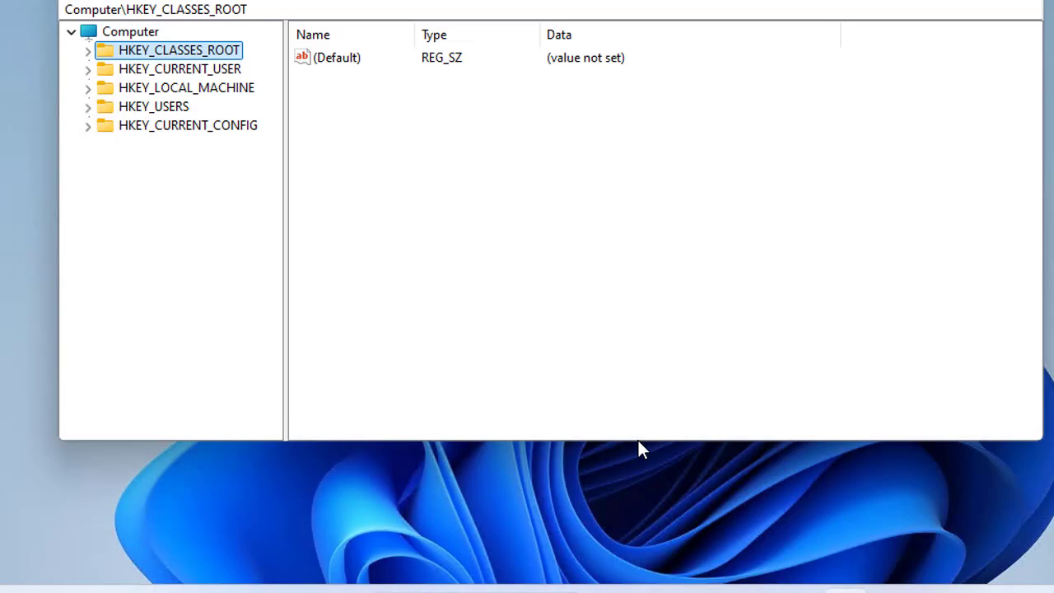
left_click_drag(638, 439, 649, 538)
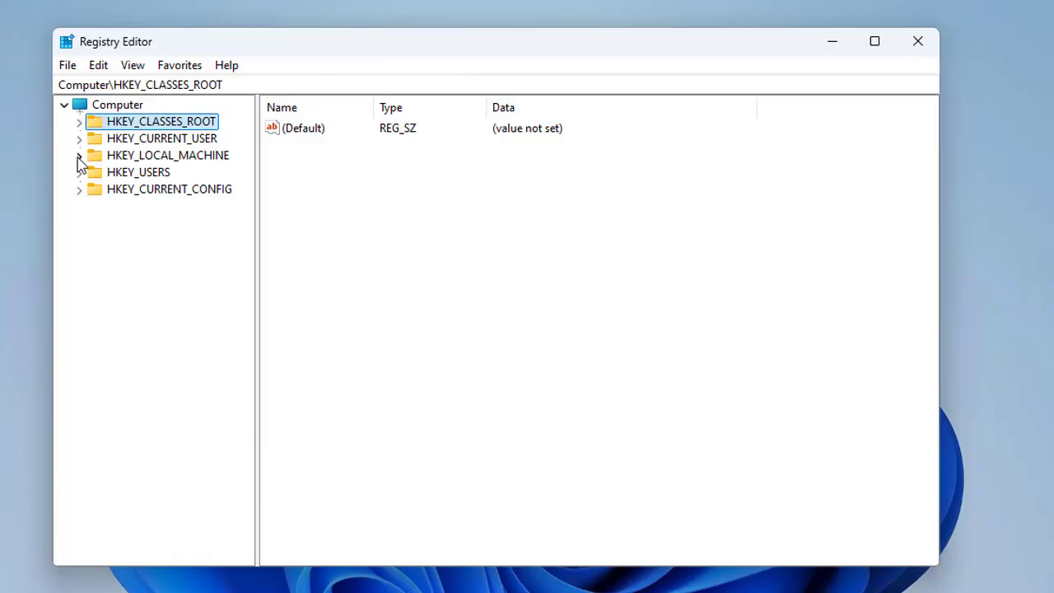
- Expand the registry tree down to HKEY_LOCAL_MACHINE\SOFTWARE\Microsoft\Windows
left_click(78, 157)
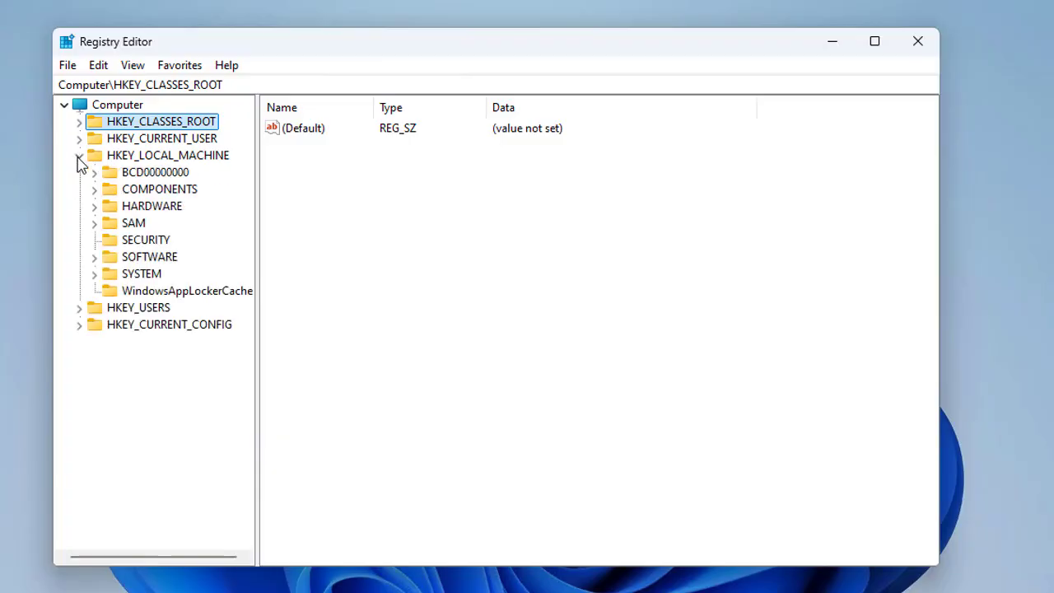
left_click(95, 257)
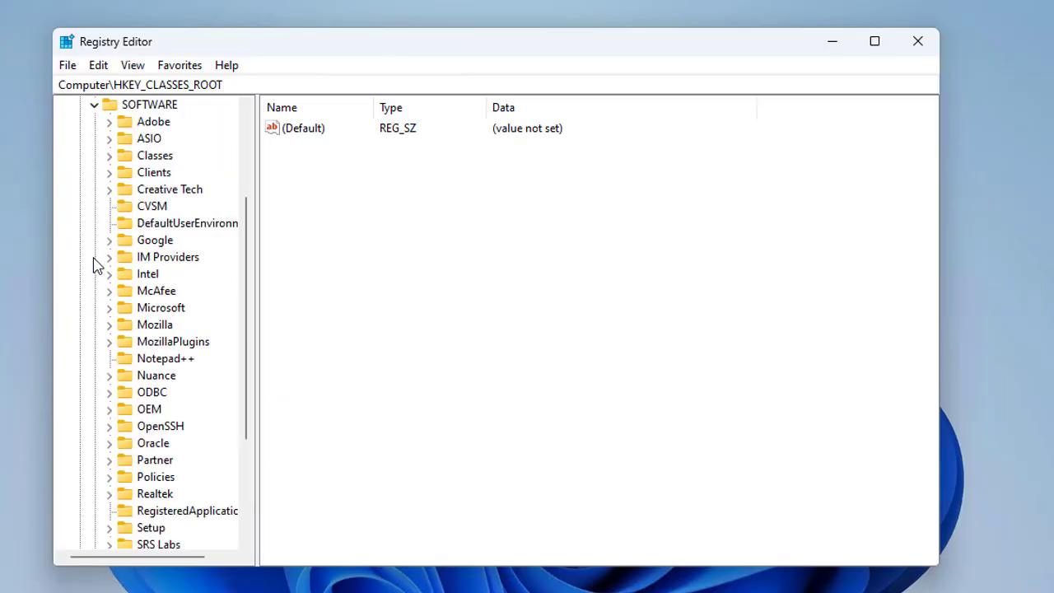
scroll(124, 387, "down", 1)
scroll(139, 354, "up", 2)
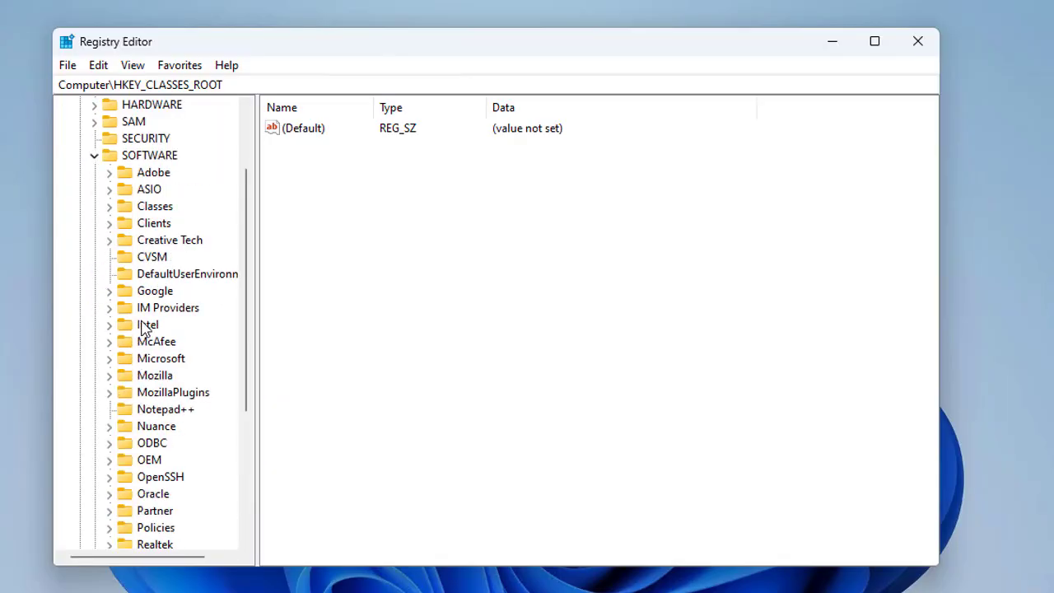
scroll(144, 321, "up", 1)
scroll(145, 307, "down", 6)
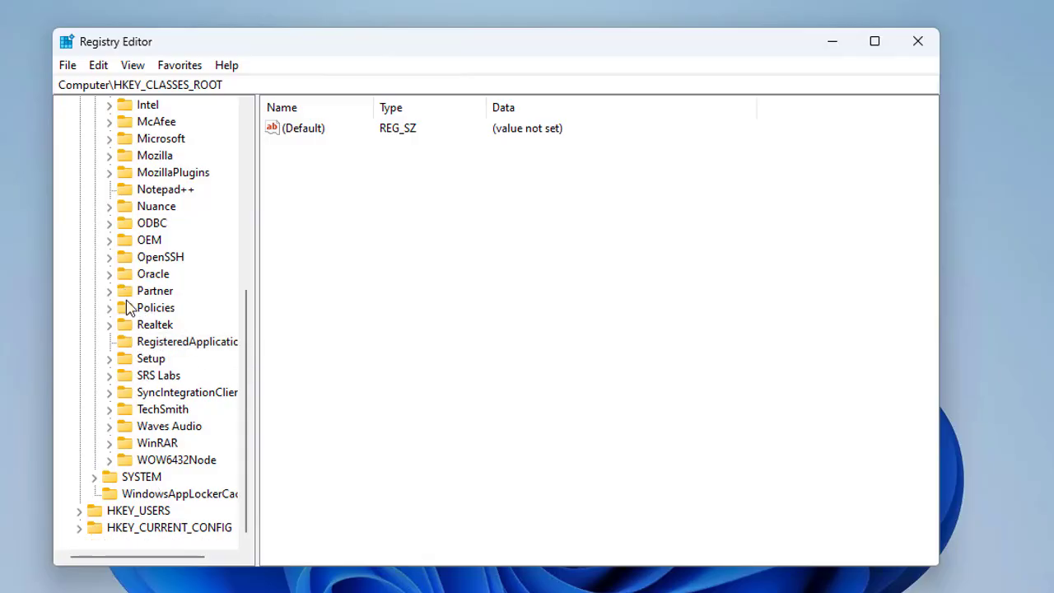
left_click(108, 143)
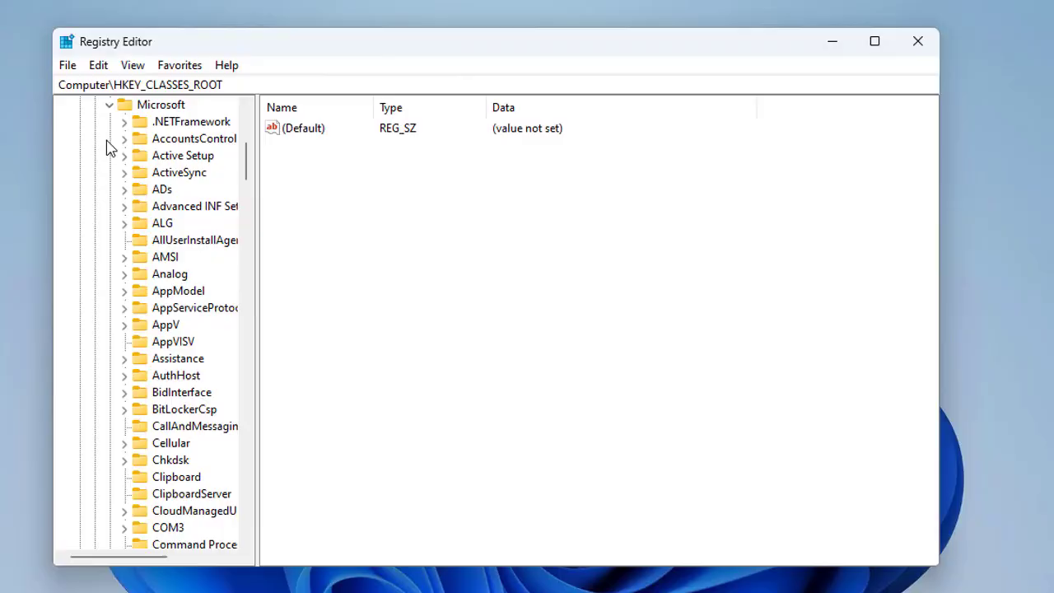
scroll(148, 240, "down", 8)
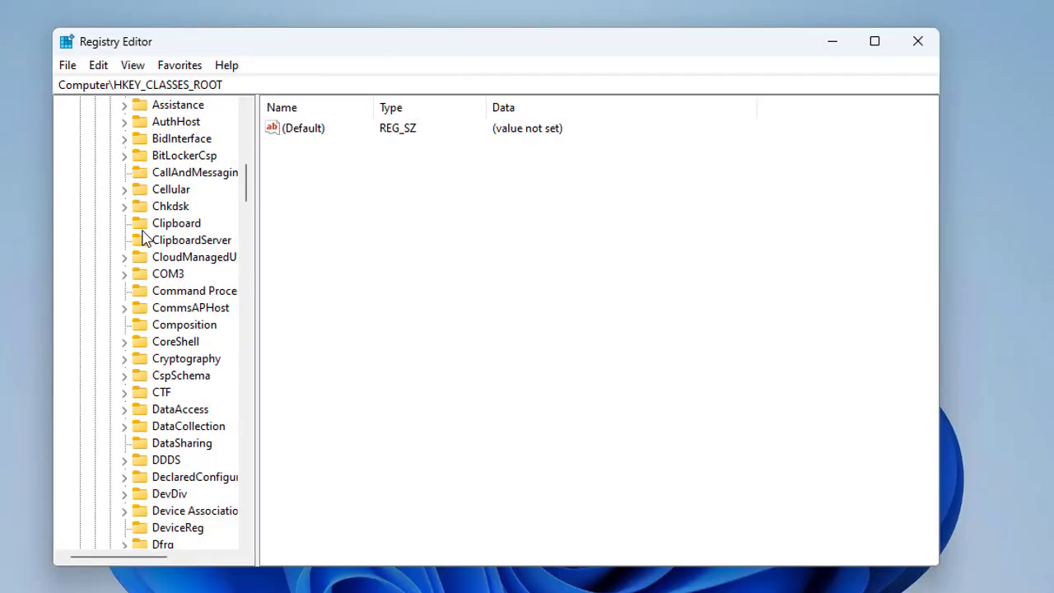
scroll(148, 247, "down", 20)
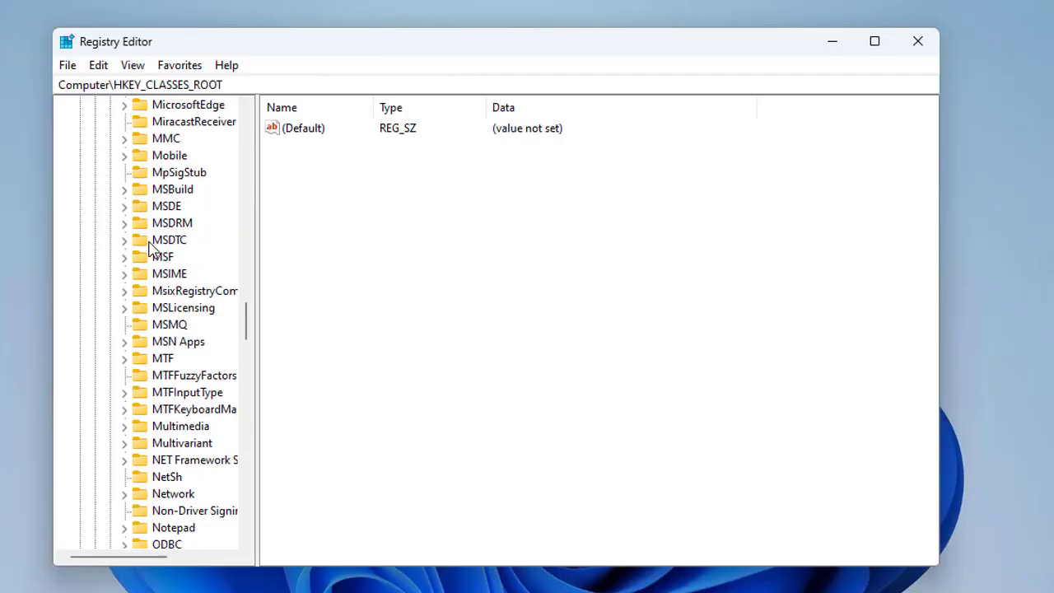
scroll(149, 247, "down", 18)
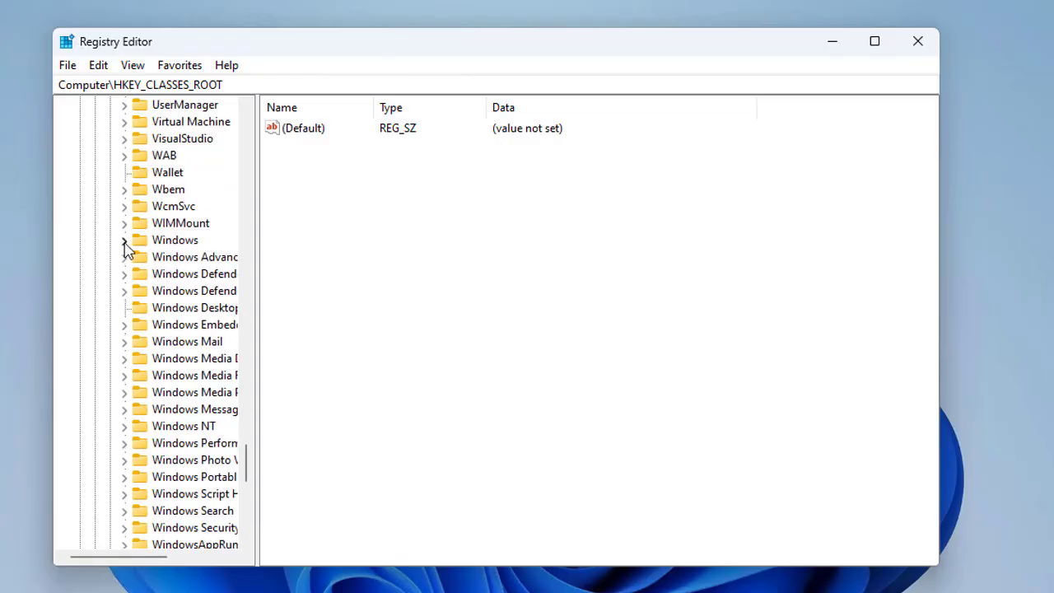
left_click(125, 242)
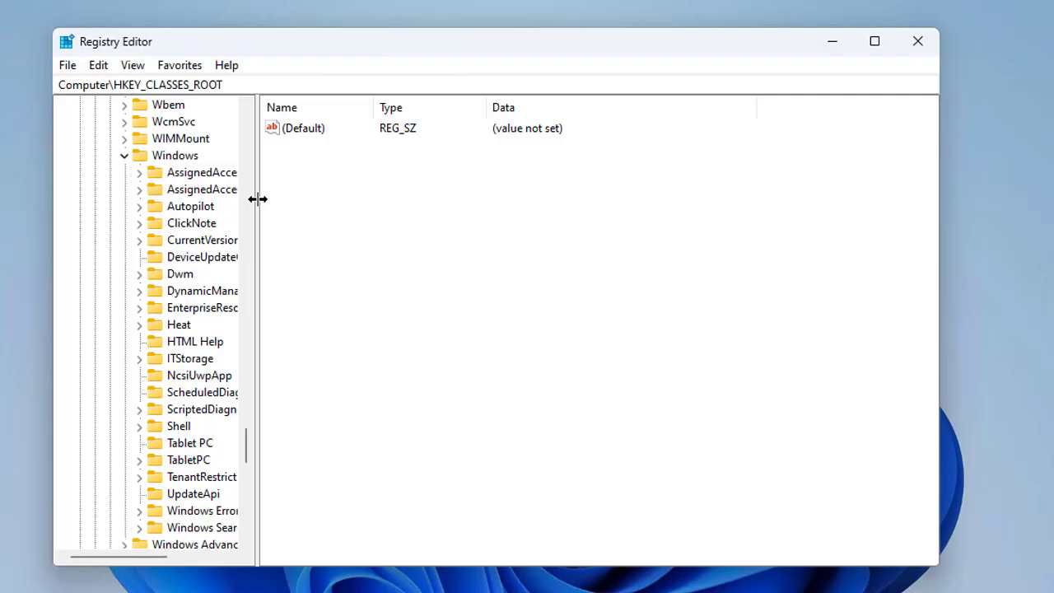
- Widen the Registry Editor window and its key tree so the full key names fit
left_click_drag(46, 184, 0, 186)
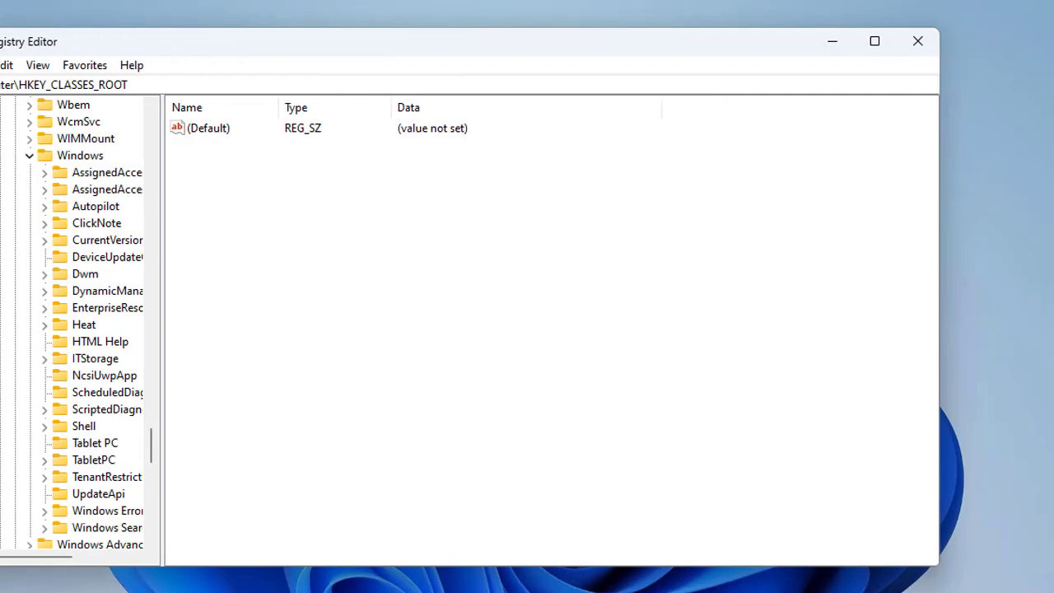
left_click_drag(161, 160, 276, 163)
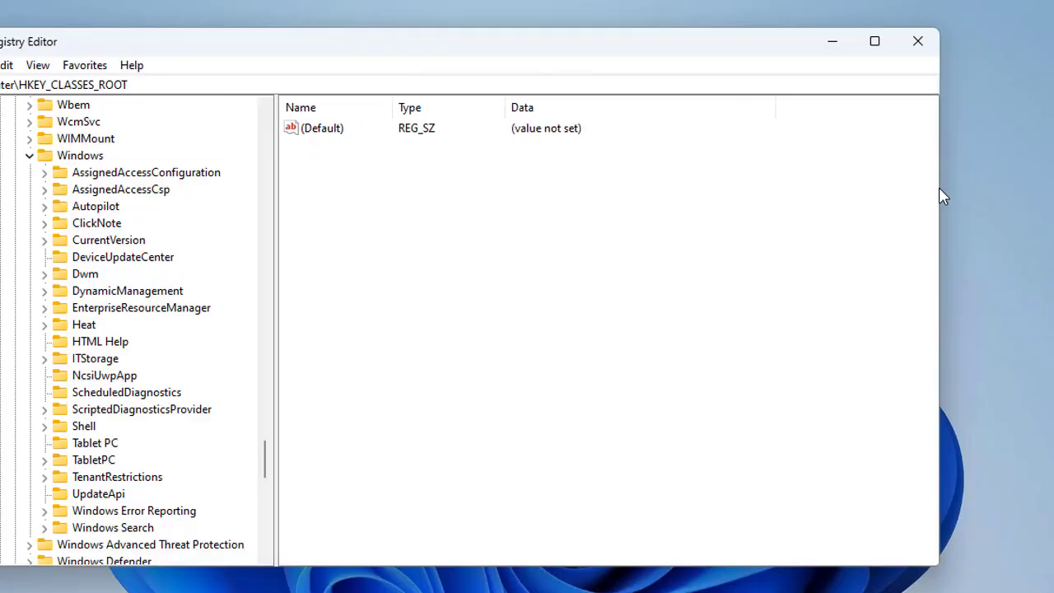
left_click_drag(939, 194, 1053, 177)
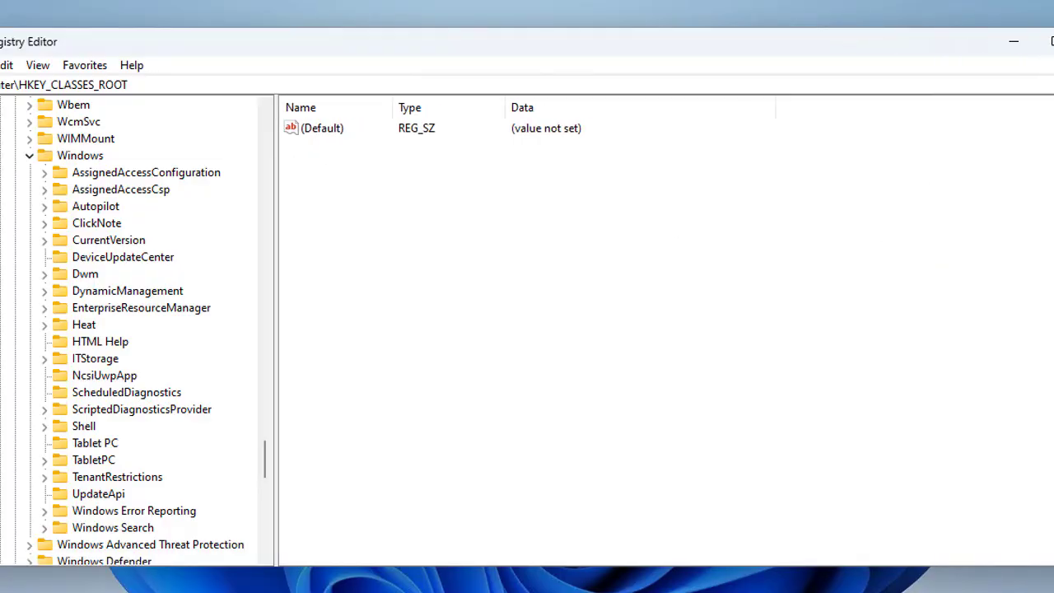
- Expand CurrentVersion under the Windows key, then select and expand its Explorer subkey
left_click(45, 241)
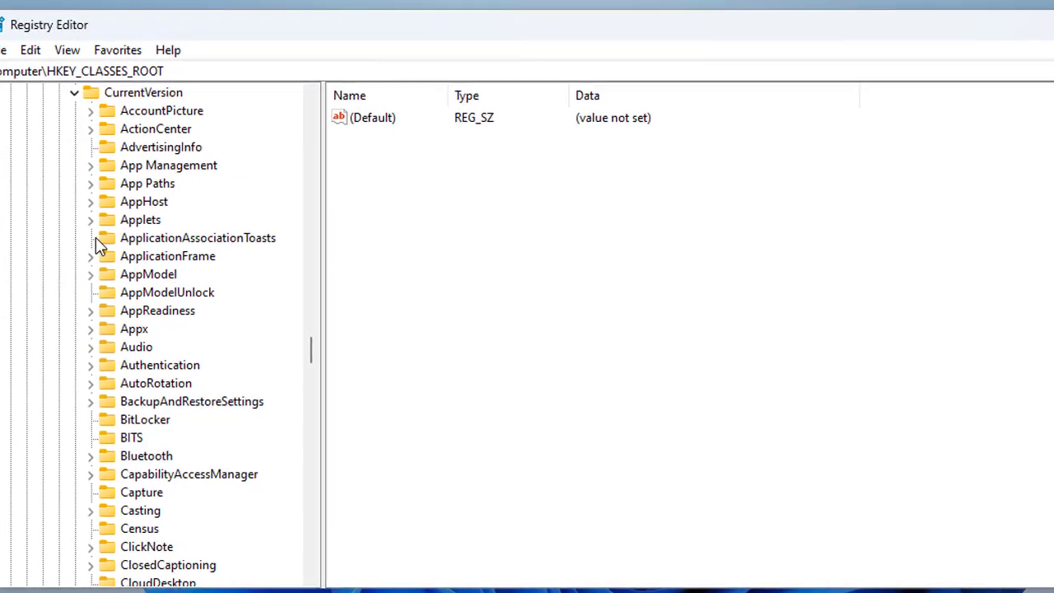
scroll(132, 303, "down", 1)
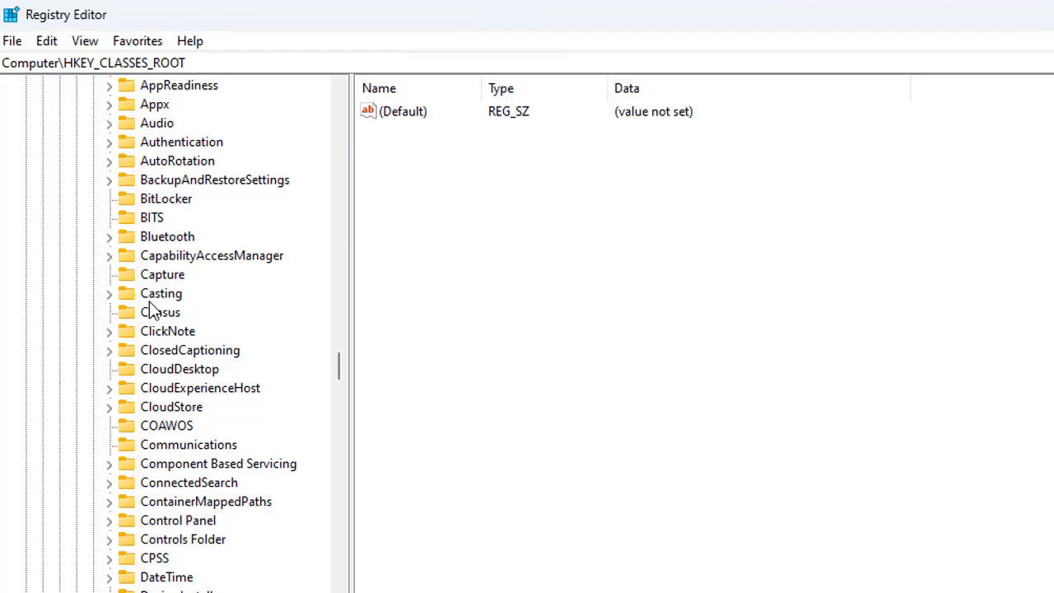
scroll(151, 312, "down", 5)
scroll(151, 311, "down", 2)
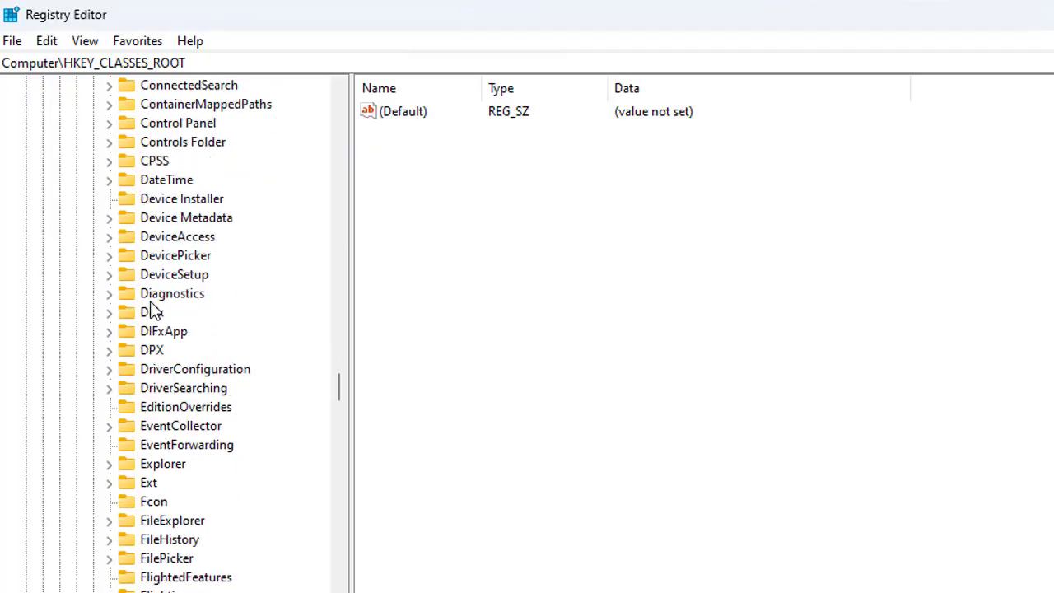
scroll(182, 424, "down", 1)
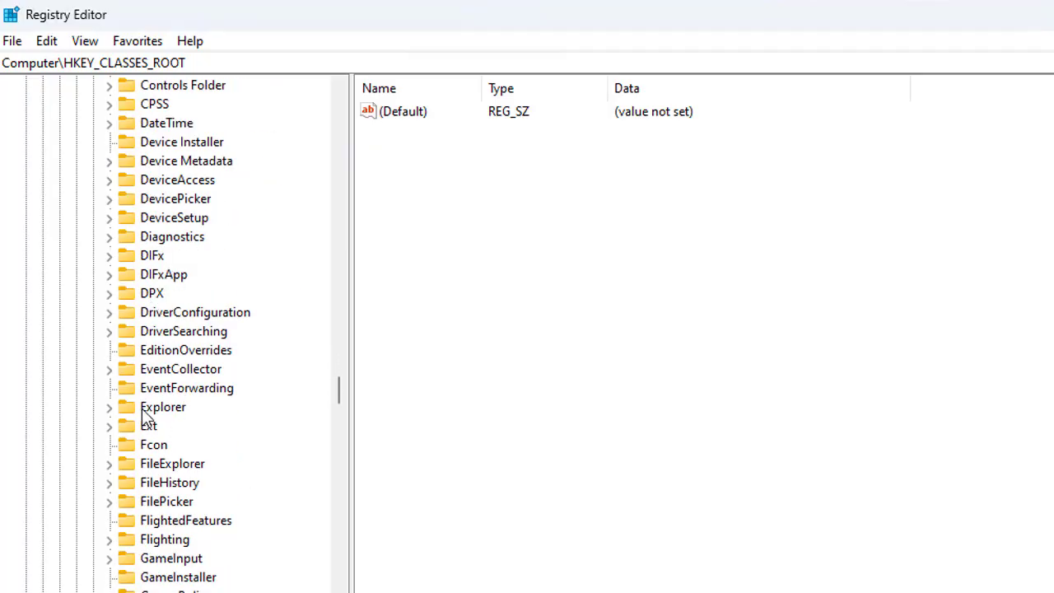
left_click(140, 412)
left_click(108, 409)
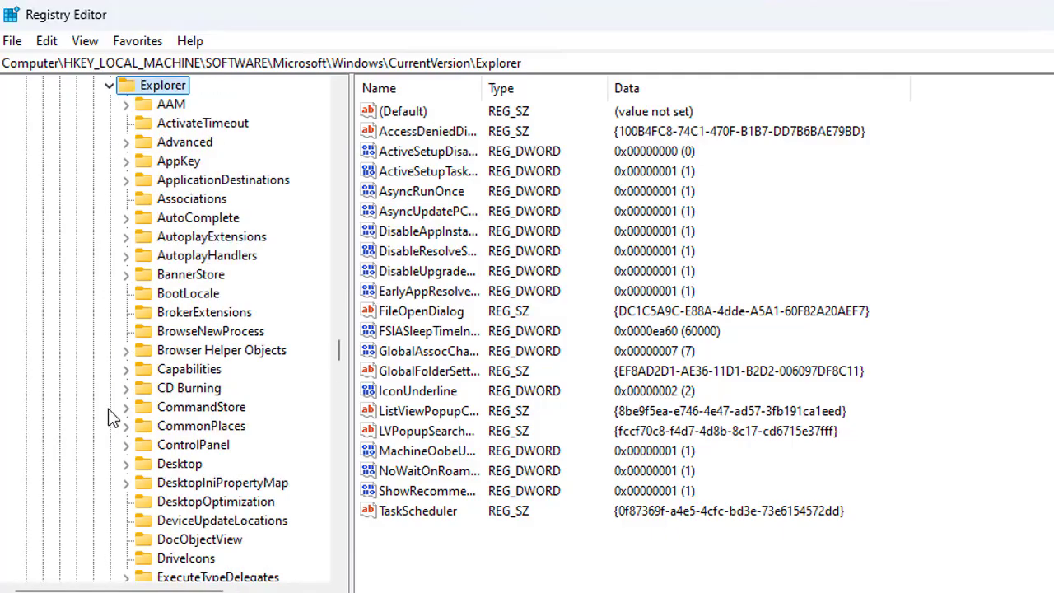
- Create a new key named Serialize under the Explorer key
scroll(194, 296, "down", 17)
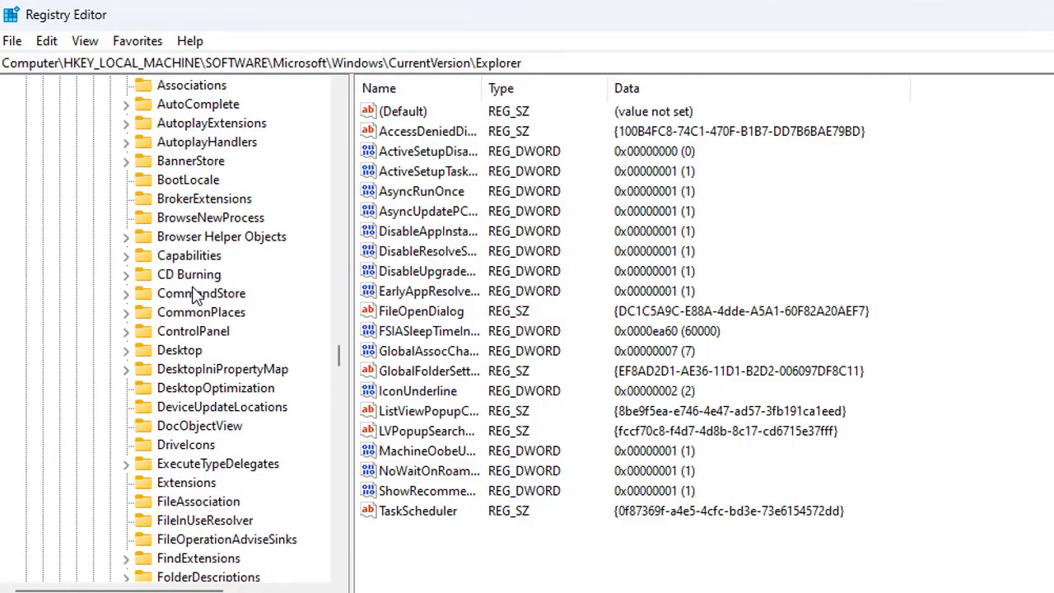
scroll(194, 297, "down", 1)
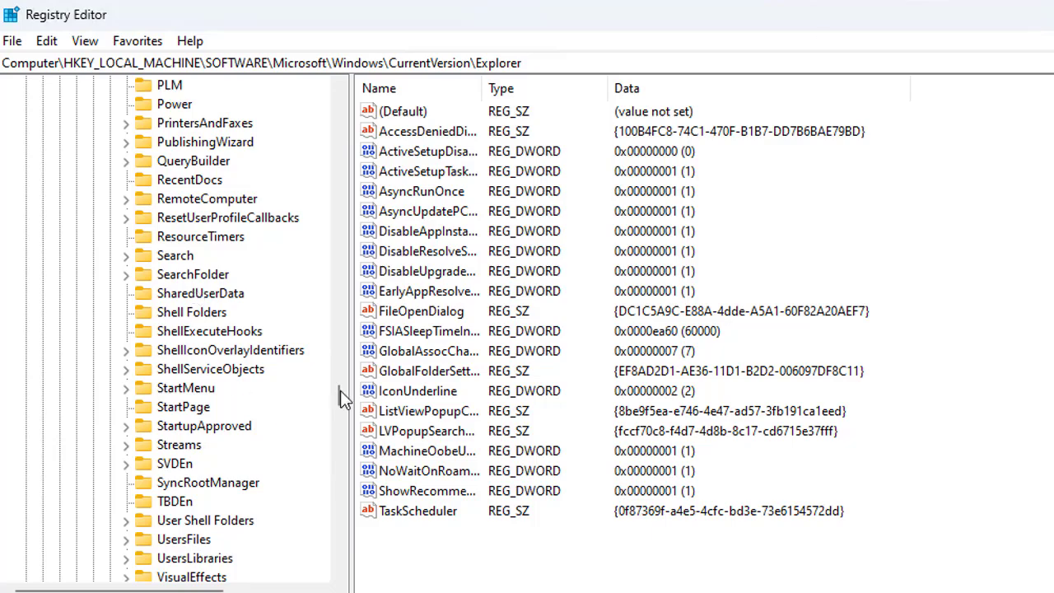
left_click_drag(339, 394, 341, 341)
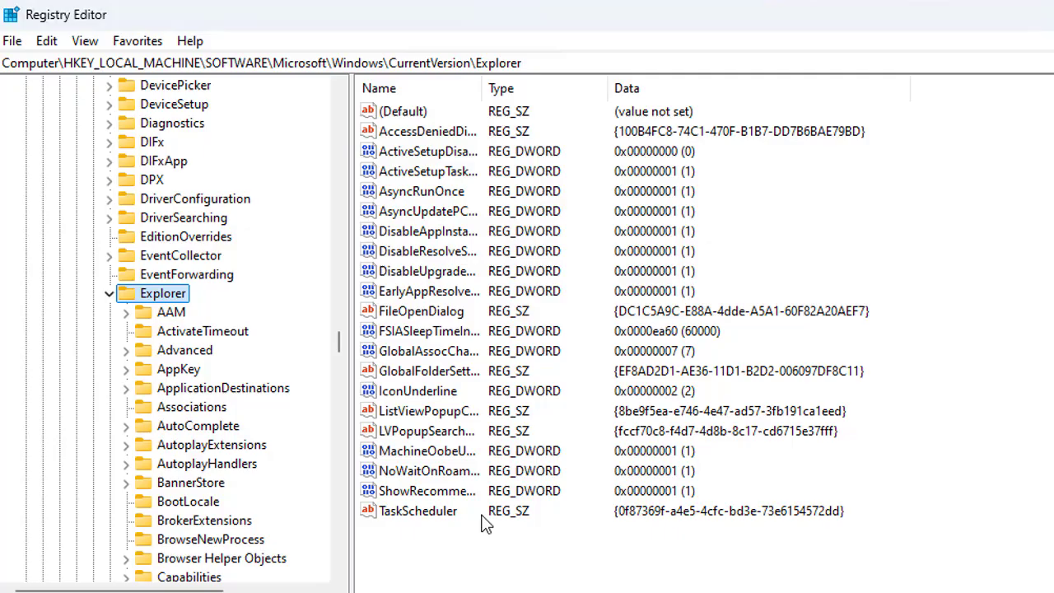
right_click(452, 559)
mouse_move(534, 572)
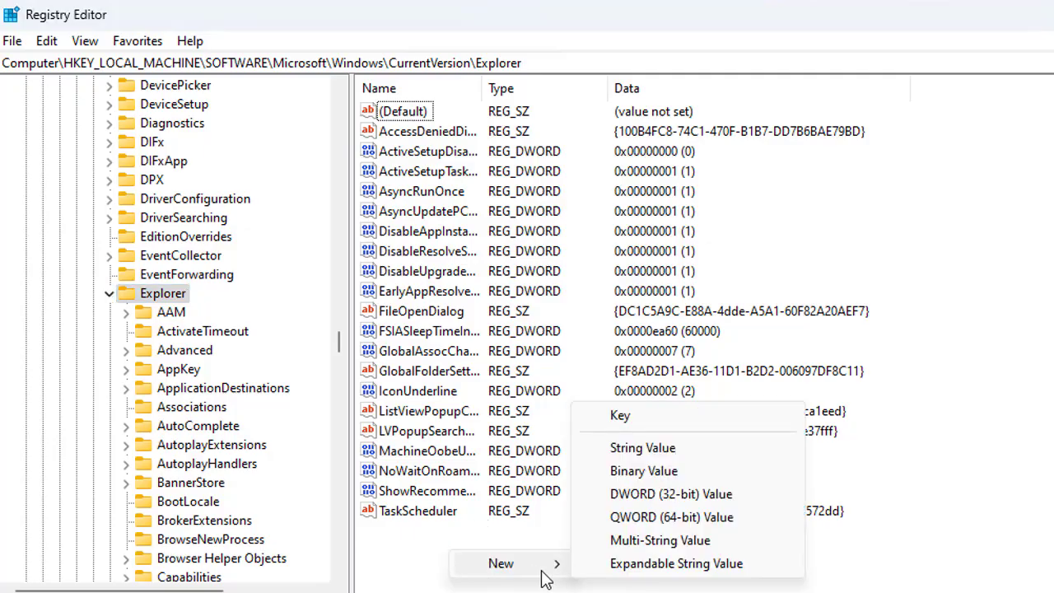
left_click(655, 422)
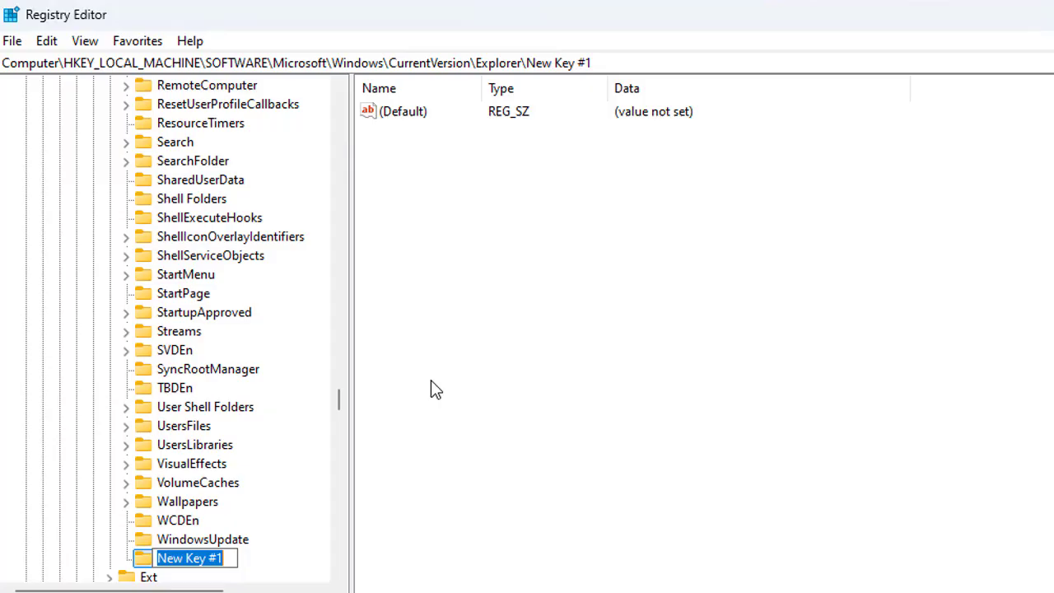
type("Seri")
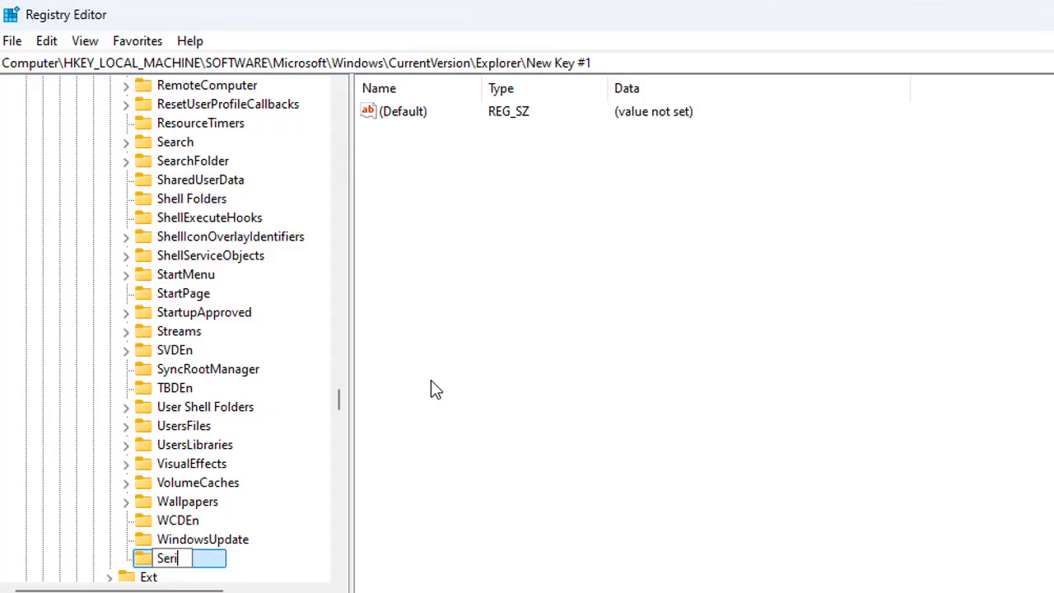
type("alize")
key("Return")
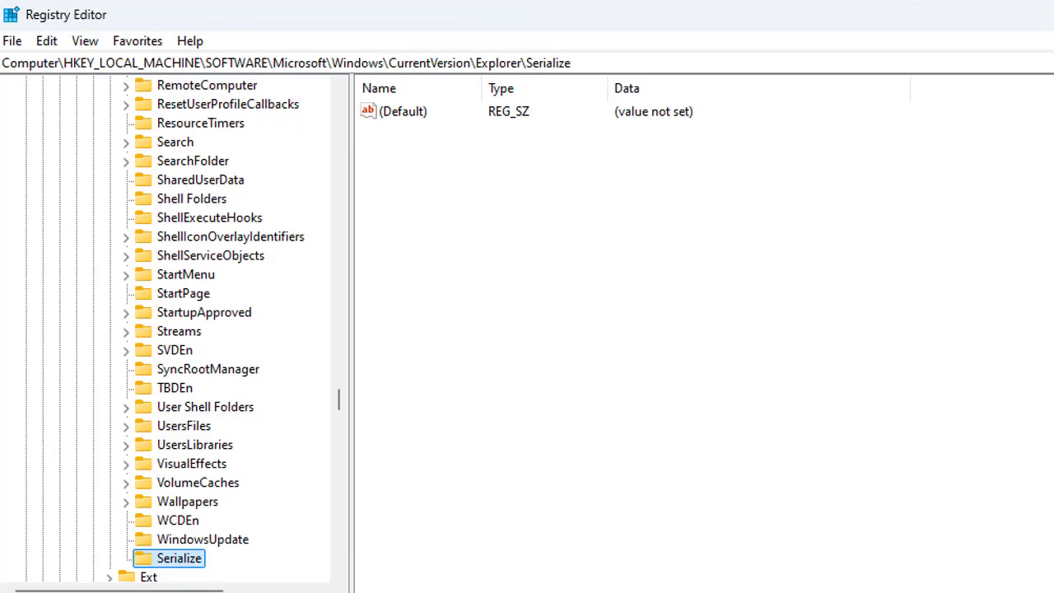
- Create a DWORD (32-bit) value named StartupDelayInMSec in the Serialize key
right_click(510, 176)
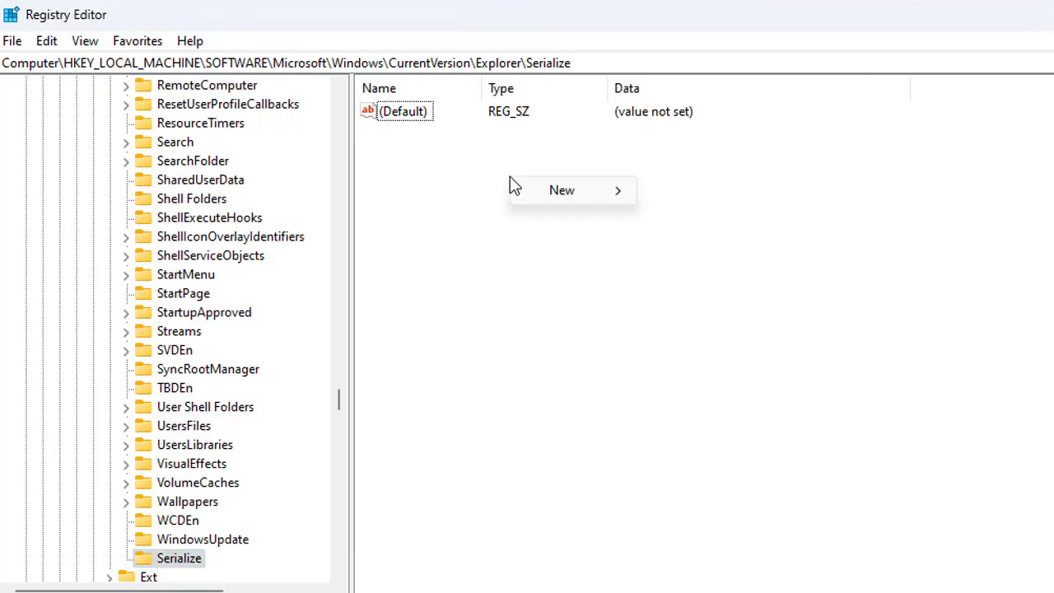
mouse_move(550, 195)
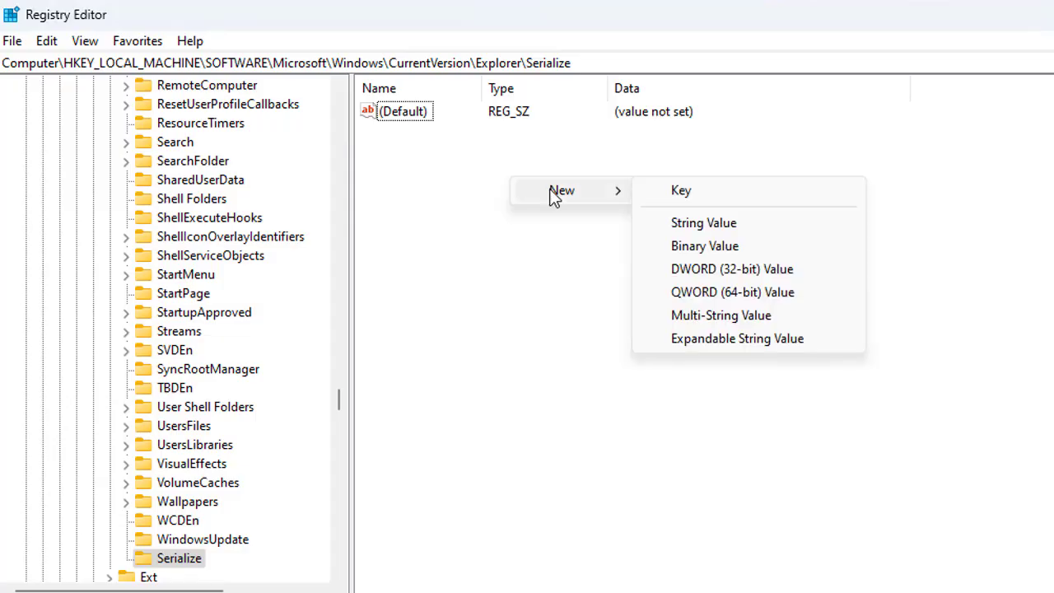
left_click(772, 271)
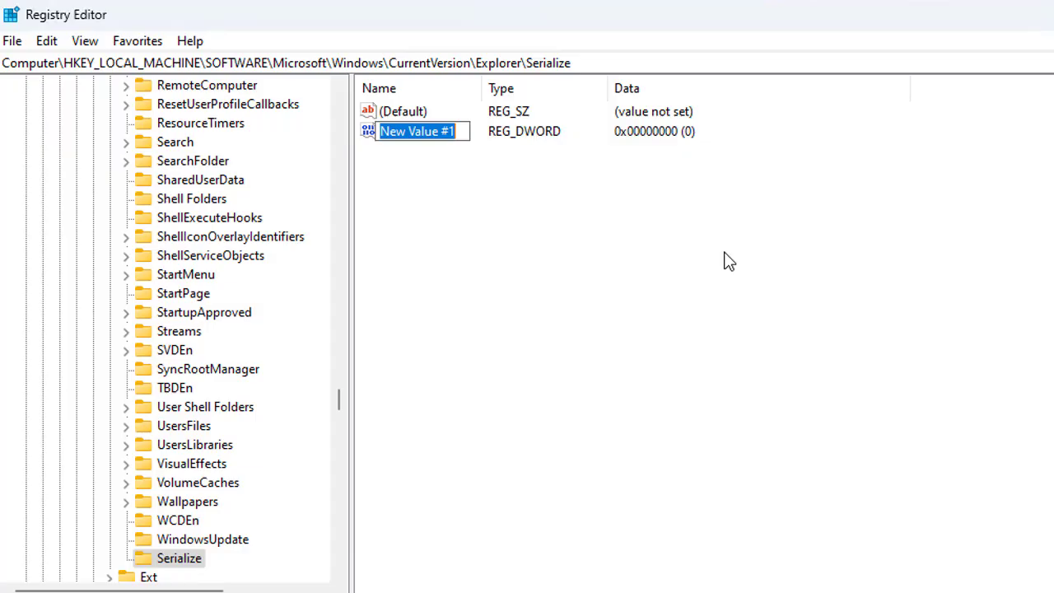
type("Star")
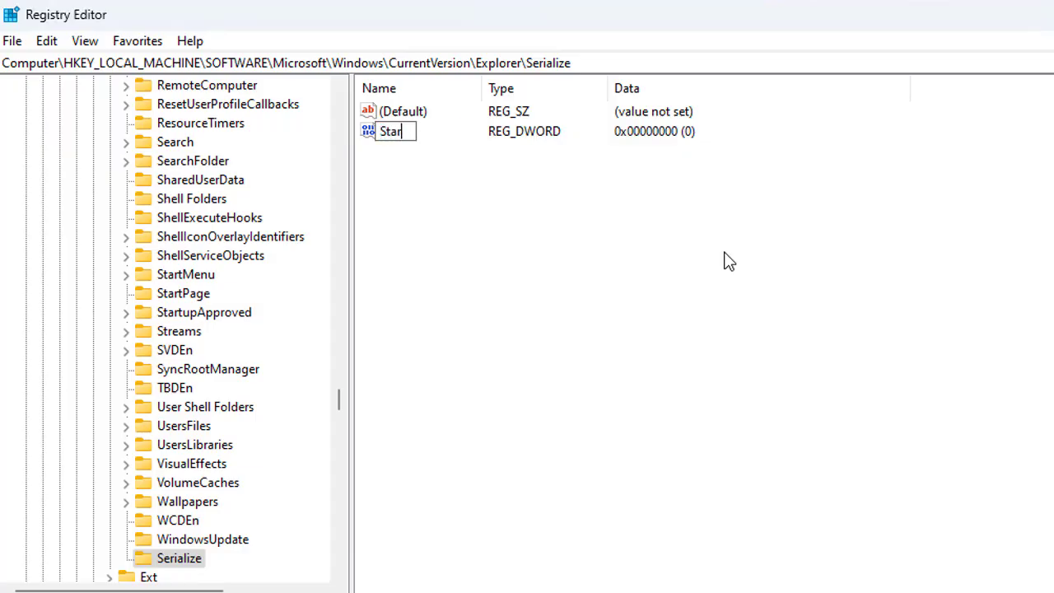
type("tupDelay")
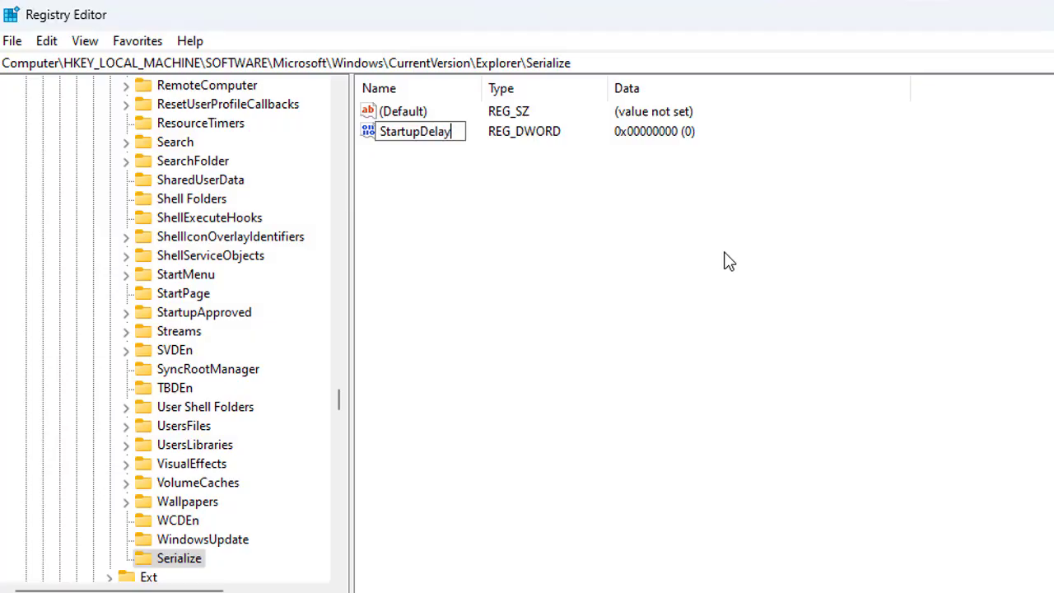
type("InMSec")
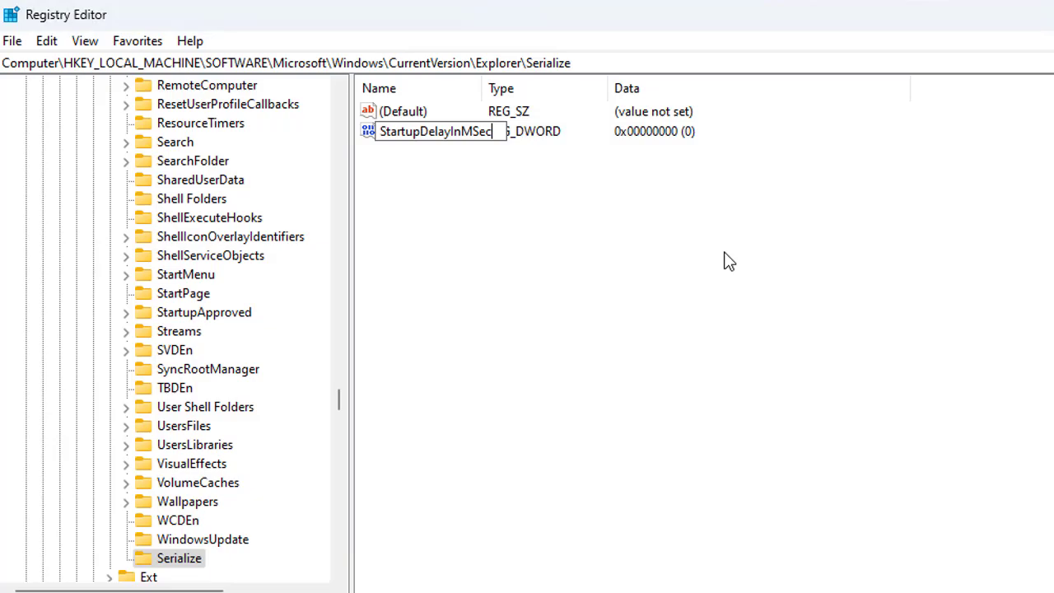
key("Return")
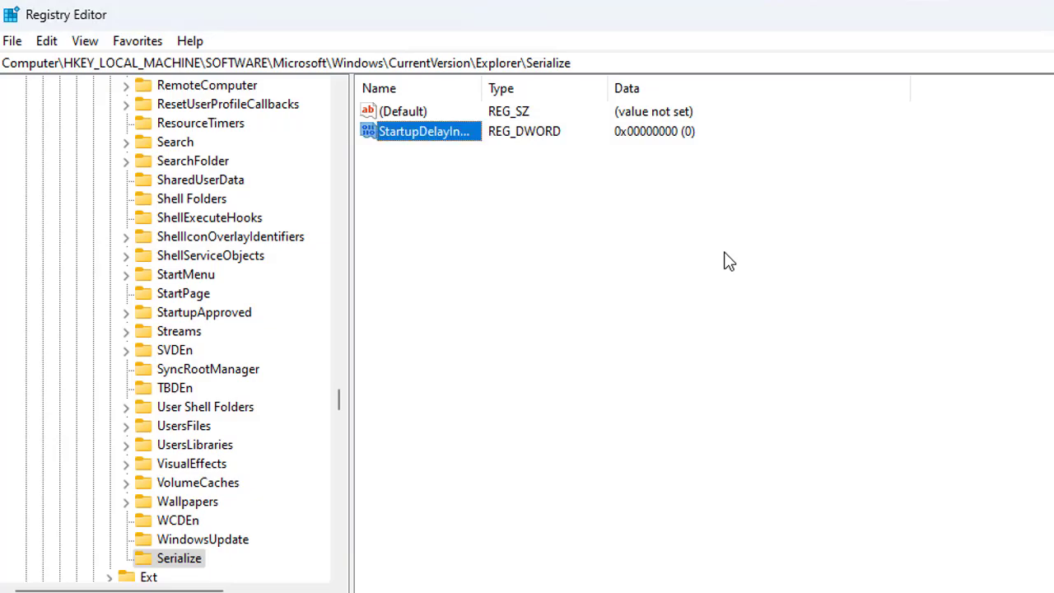
- Edit the StartupDelayInMSec value and accept 0 as its value data with hexadecimal base
right_click(396, 132)
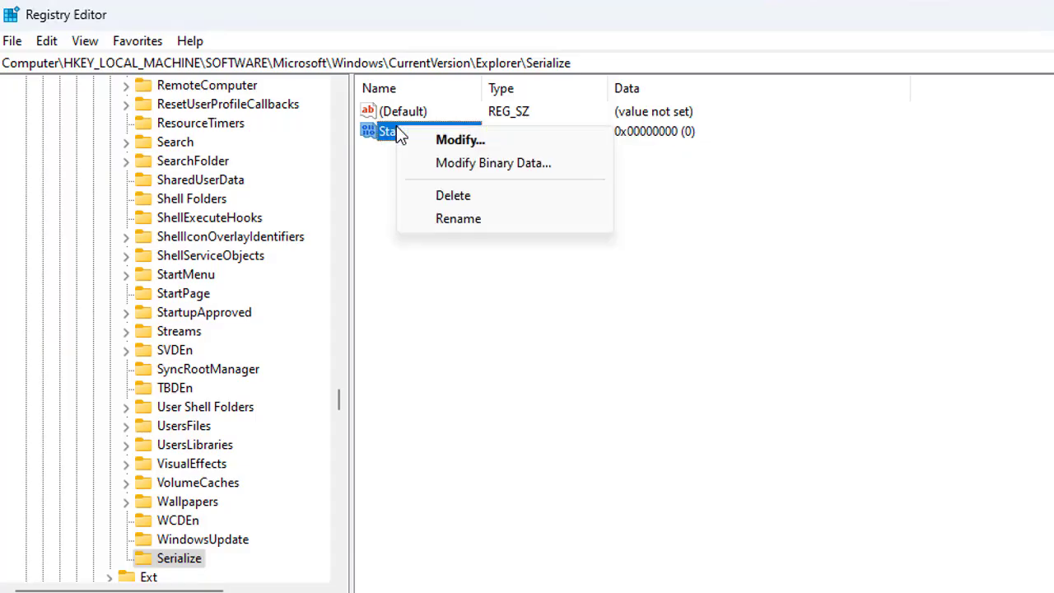
left_click(423, 142)
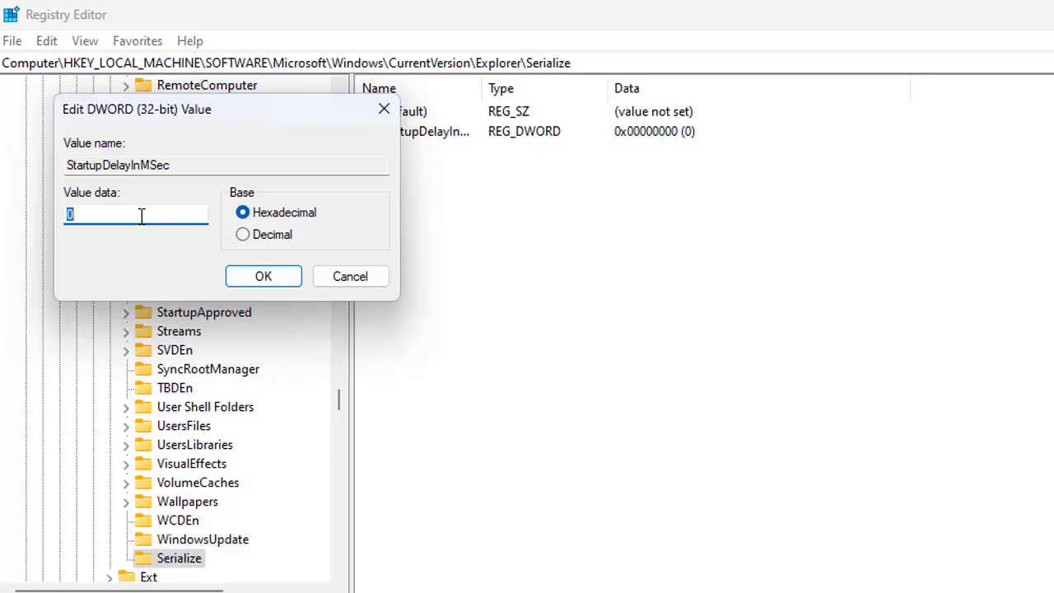
left_click(260, 277)
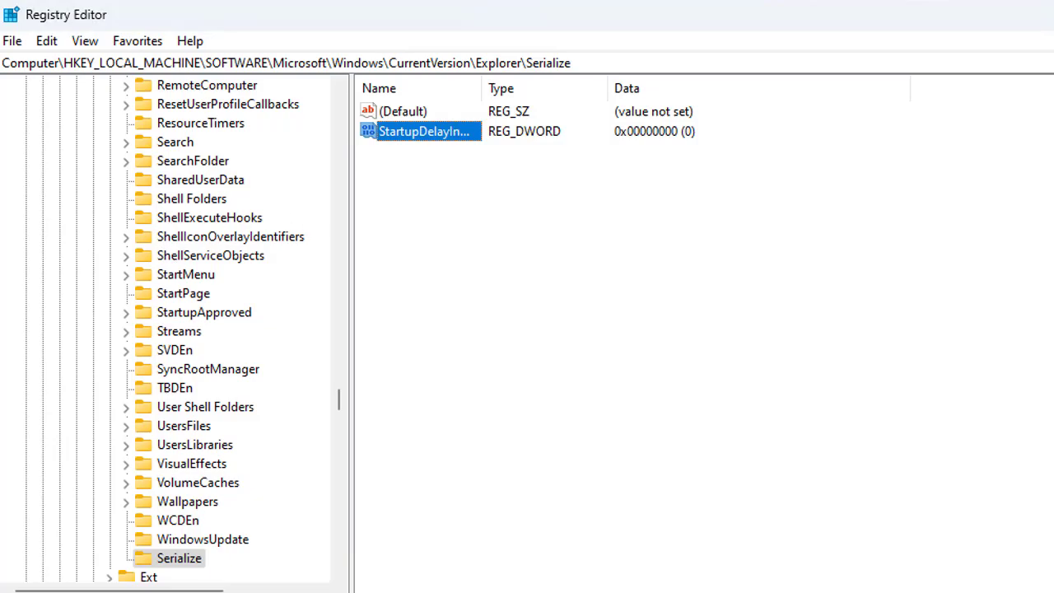
- Collapse the Windows key and the SOFTWARE key under HKEY_LOCAL_MACHINE
scroll(223, 243, "up", 20)
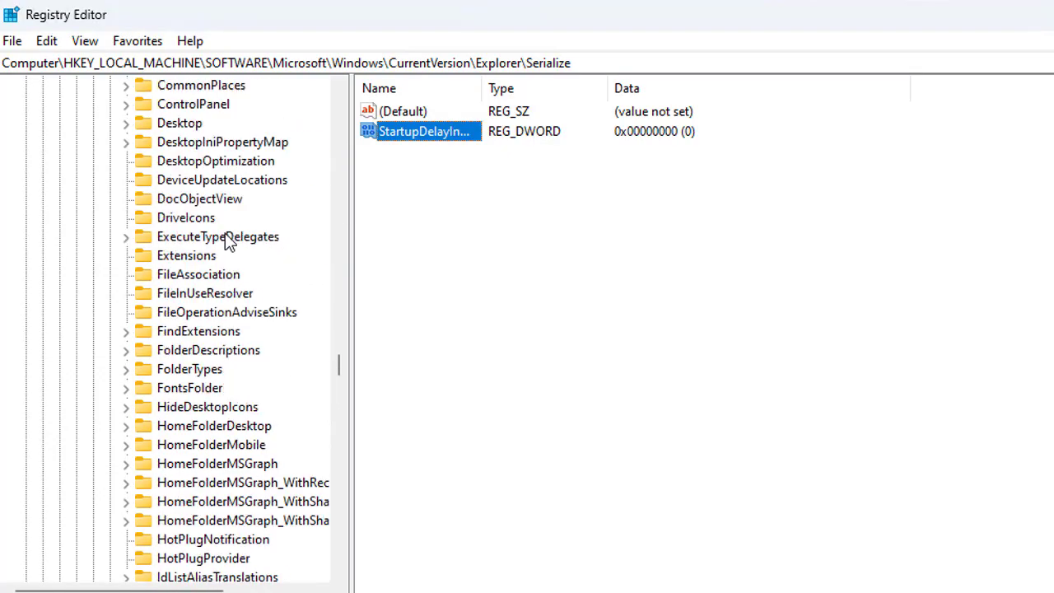
scroll(228, 243, "up", 20)
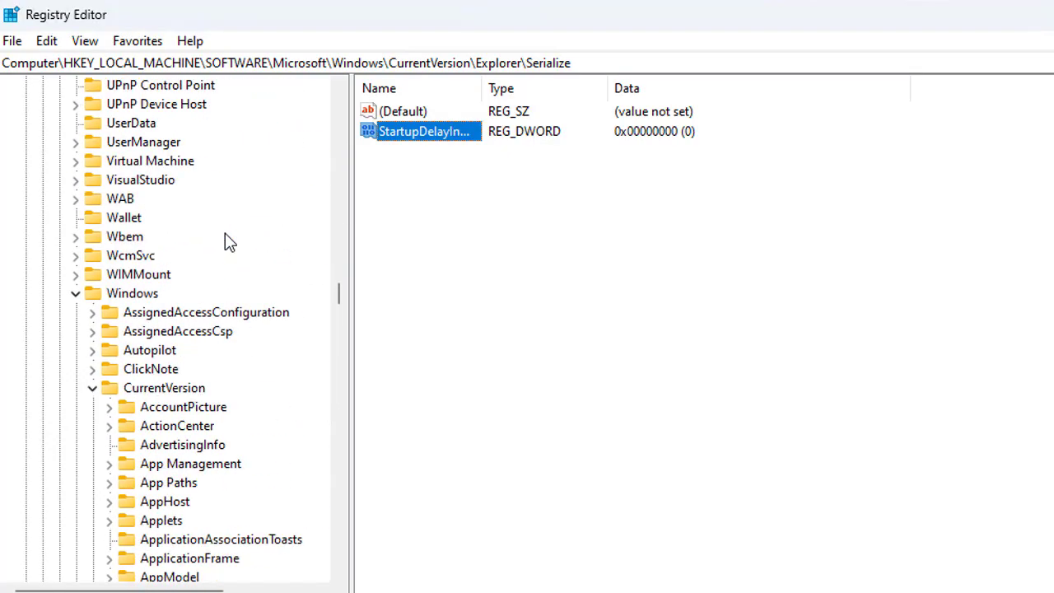
left_click(75, 293)
scroll(113, 279, "up", 9)
scroll(113, 279, "up", 20)
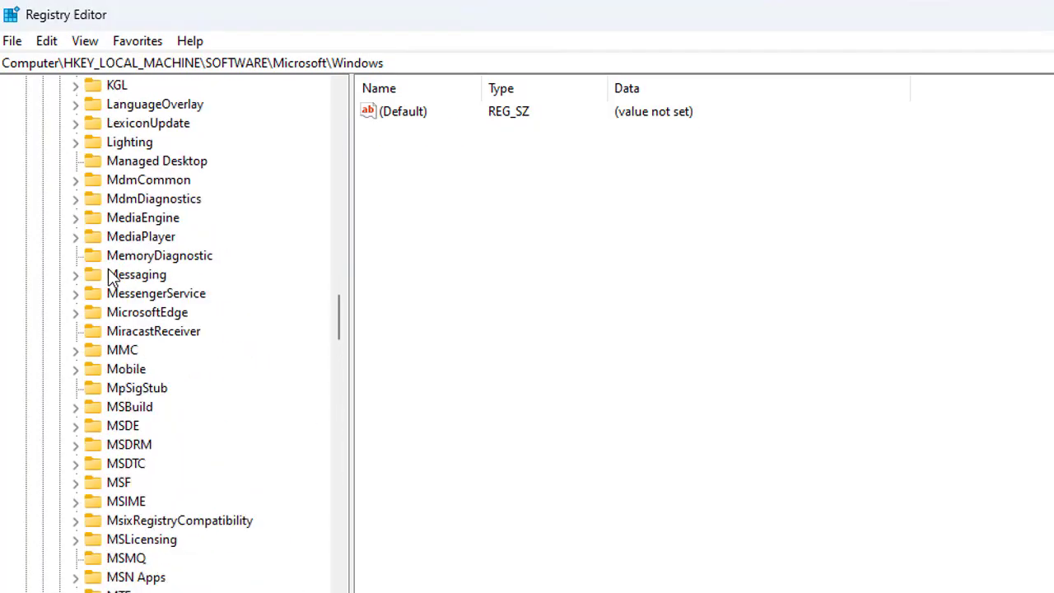
scroll(113, 278, "up", 15)
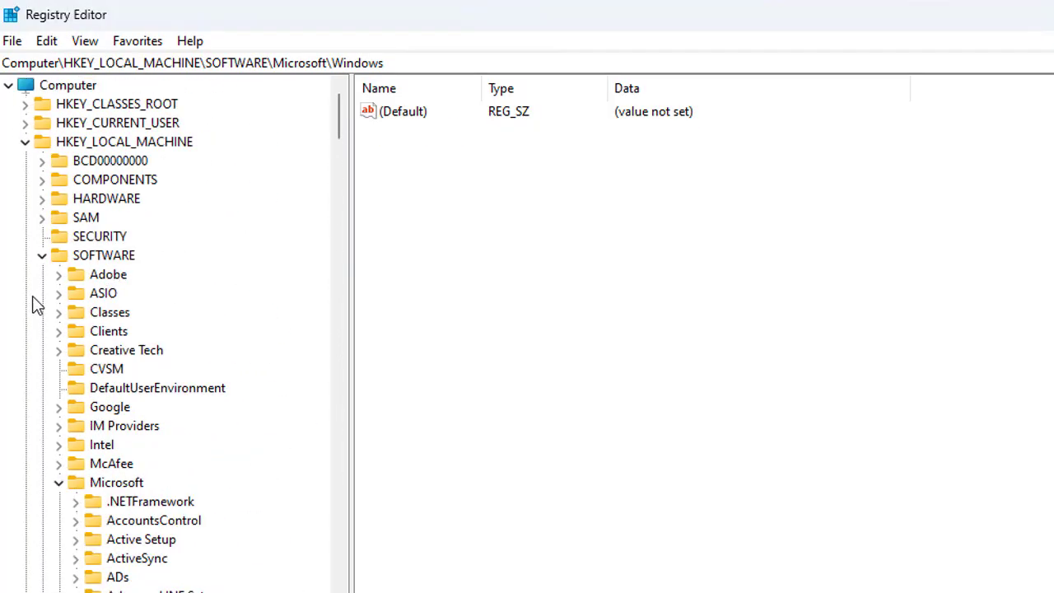
left_click(42, 255)
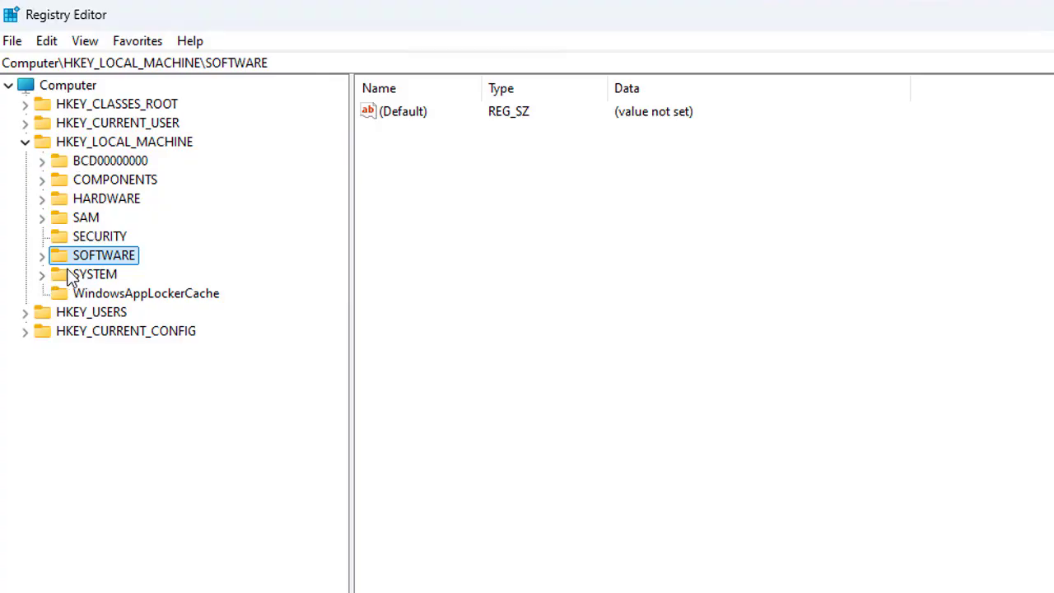
- Expand the SYSTEM key under HKEY_LOCAL_MACHINE down through CurrentControlSet to its Services key
left_click(43, 277)
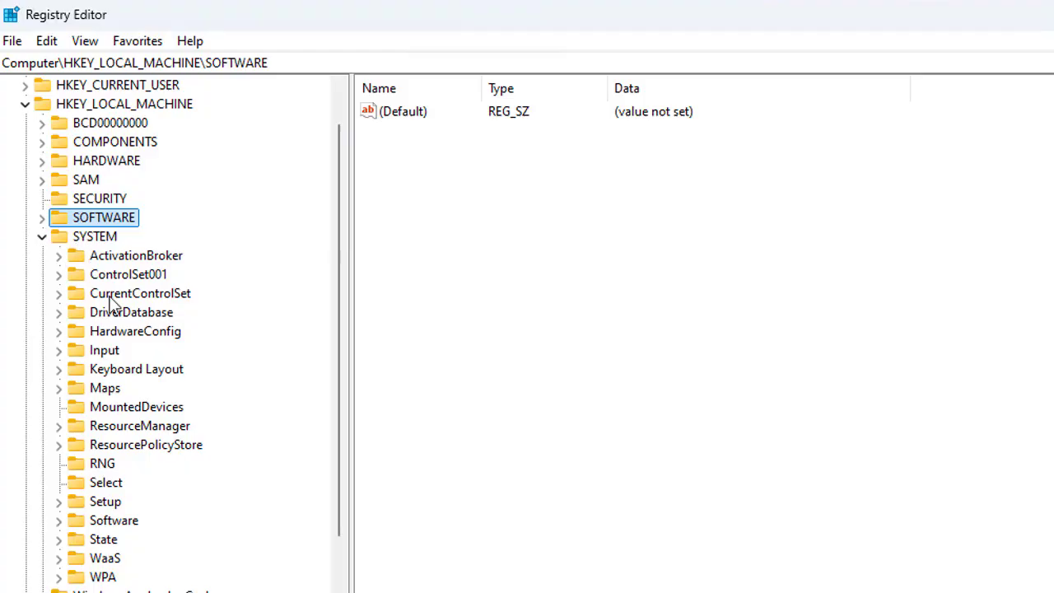
scroll(123, 321, "down", 1)
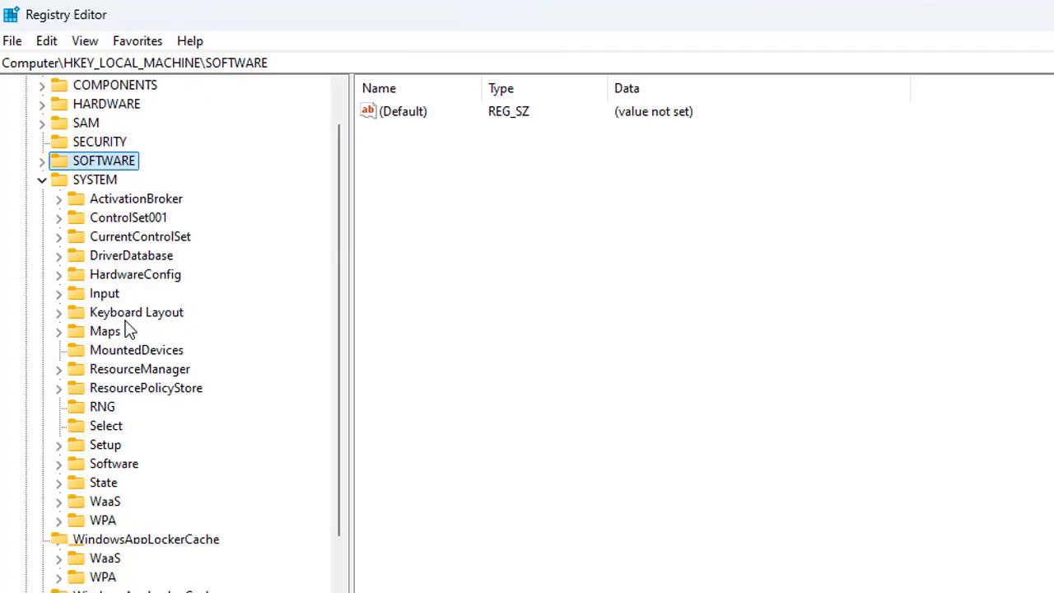
left_click(58, 237)
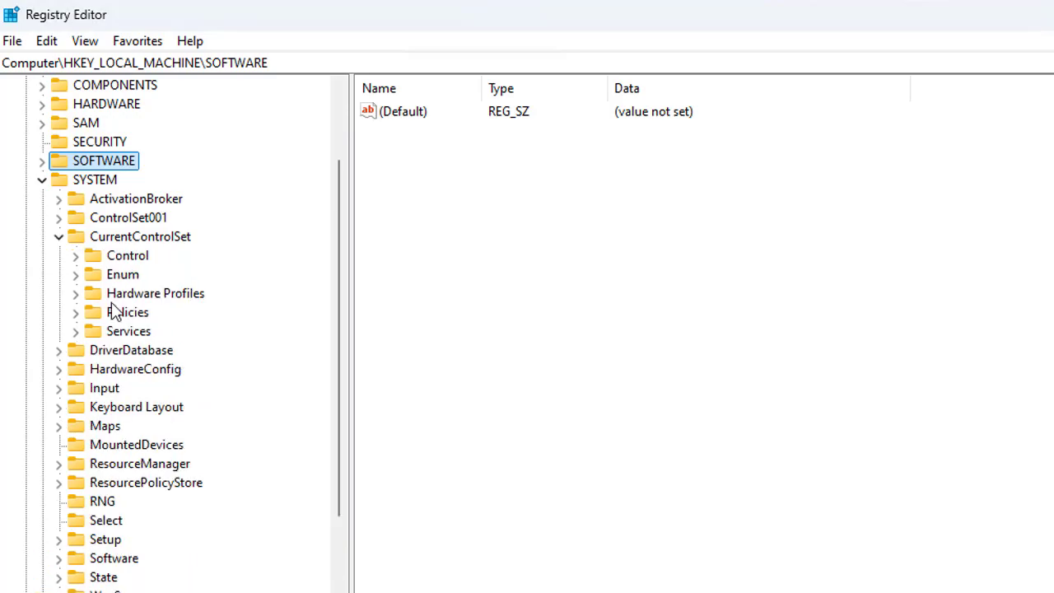
left_click(75, 331)
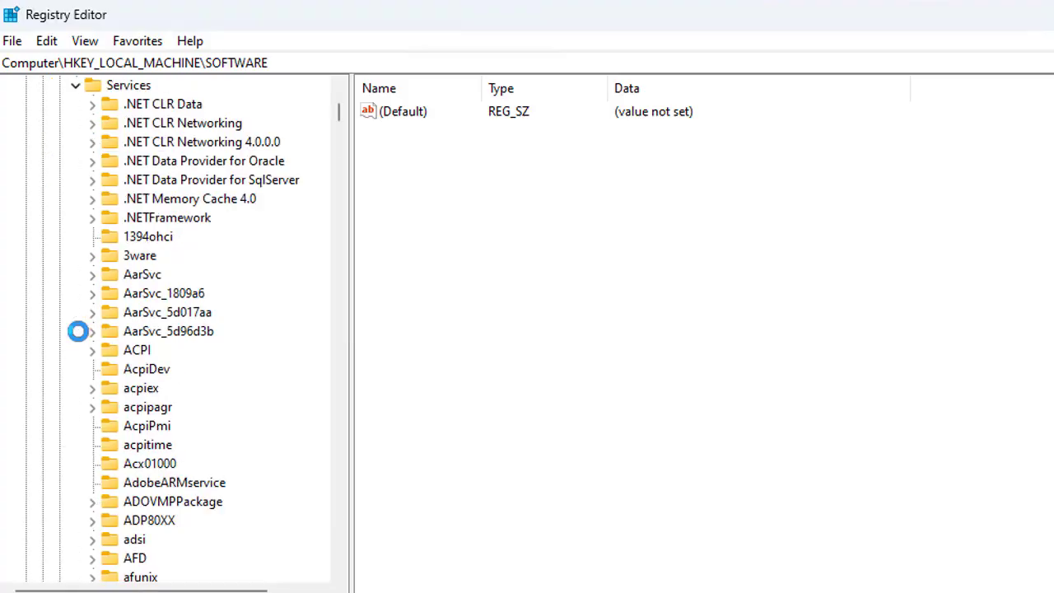
- Find and expand the Tcpip key under Services and select its Parameters subkey
scroll(110, 322, "down", 9)
scroll(113, 324, "down", 20)
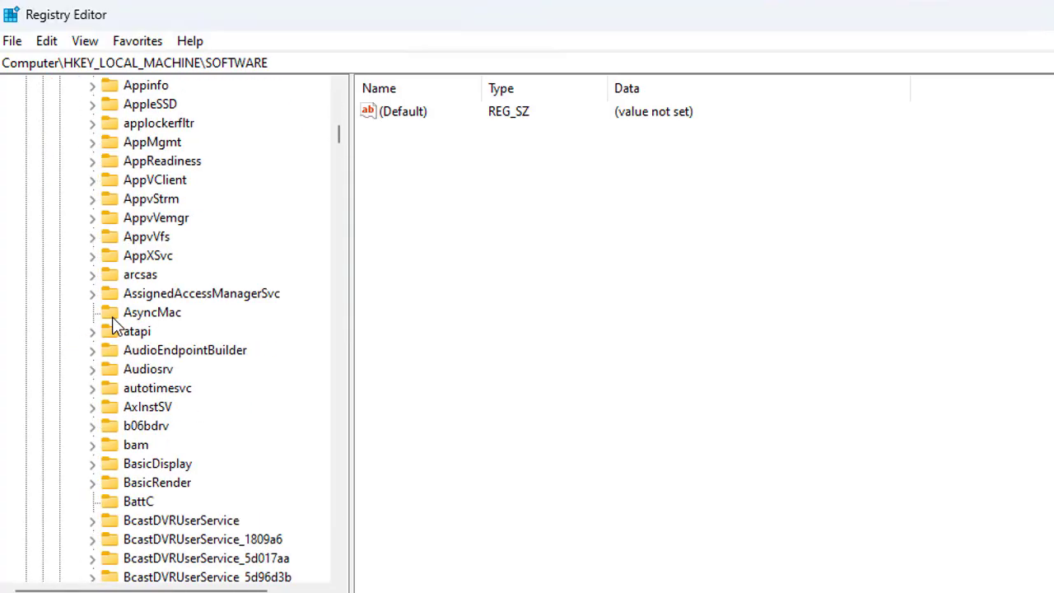
scroll(114, 324, "down", 20)
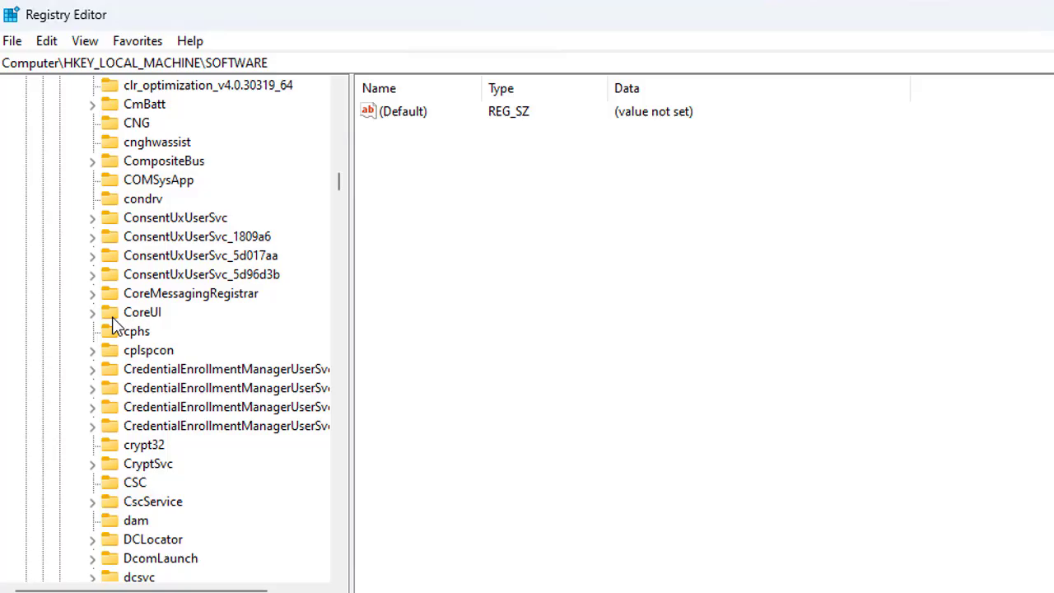
scroll(113, 325, "down", 20)
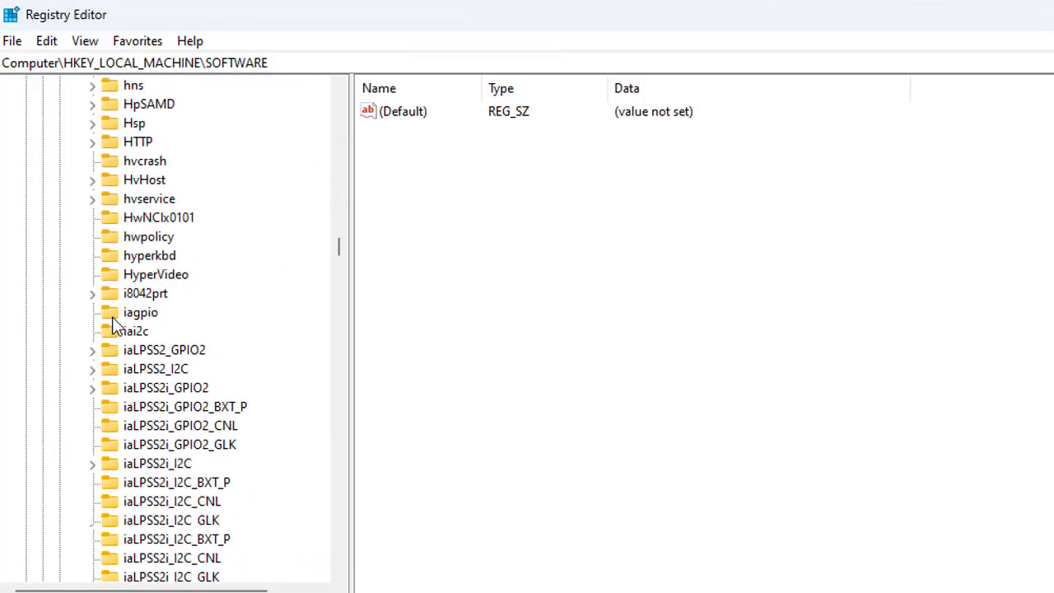
scroll(198, 393, "down", 20)
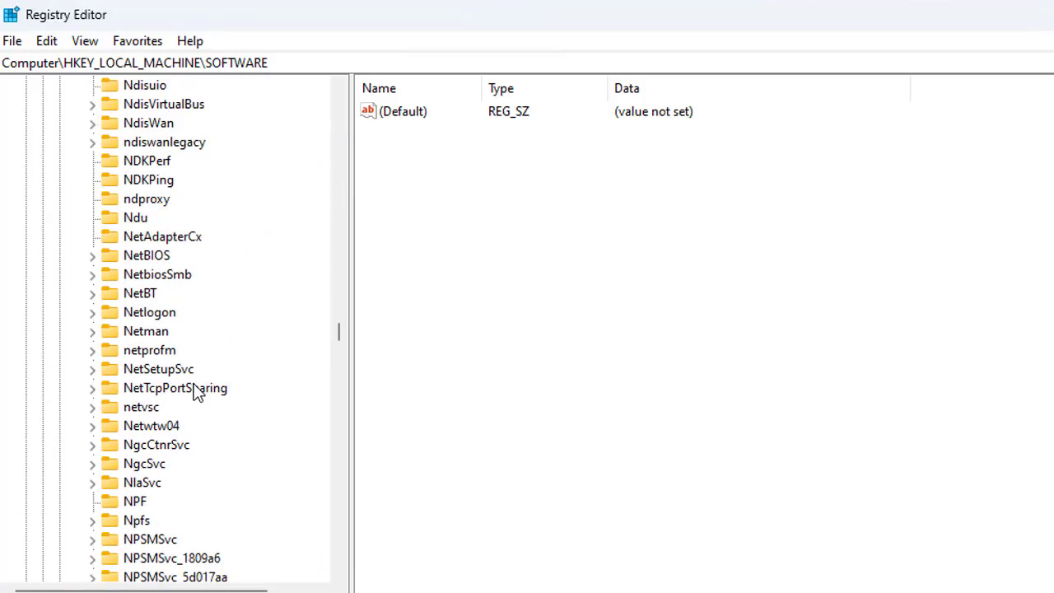
scroll(198, 393, "down", 20)
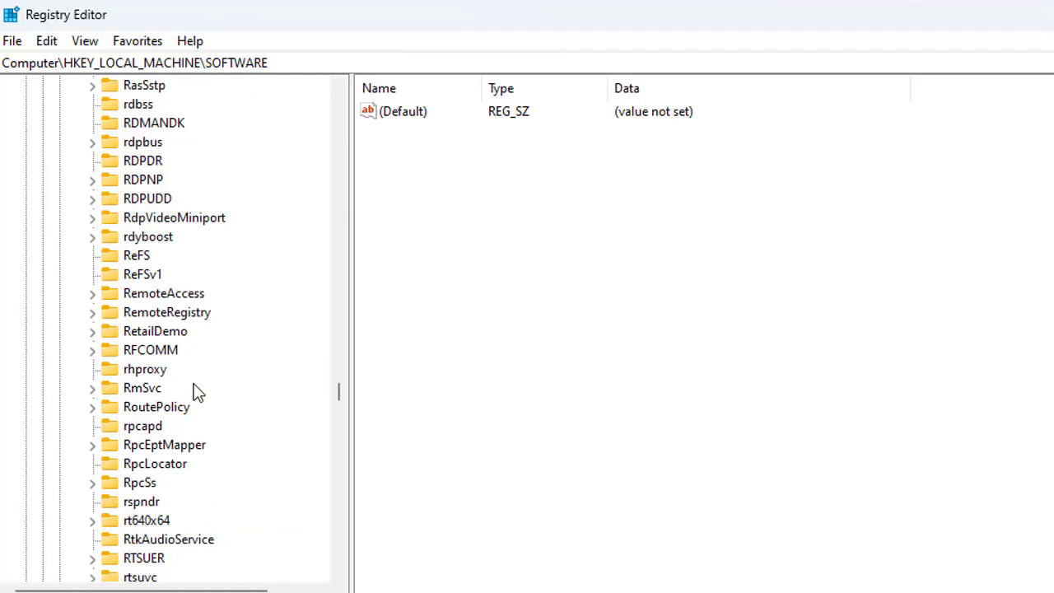
scroll(198, 392, "down", 6)
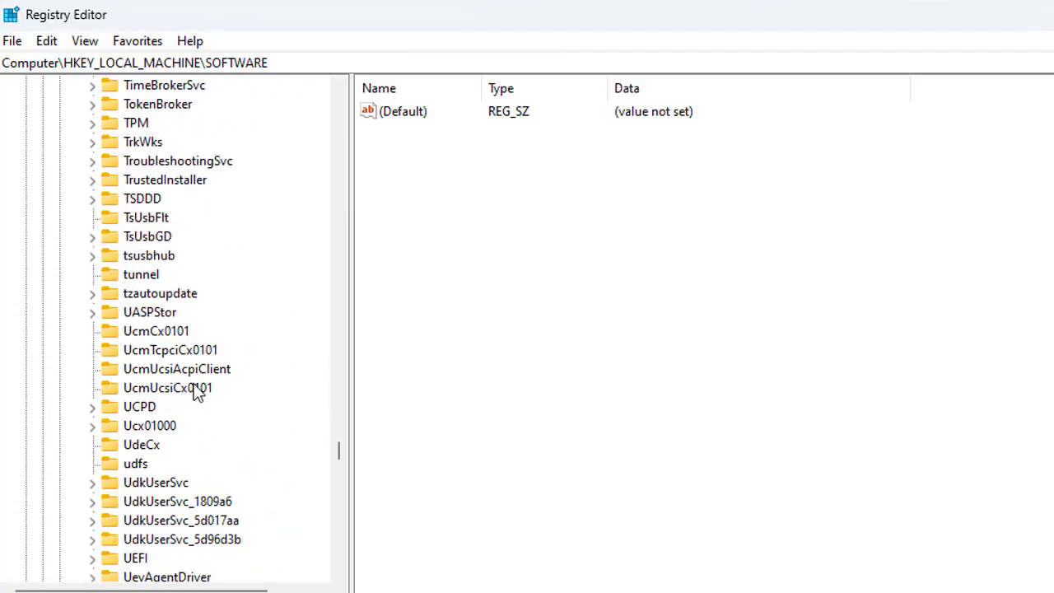
scroll(163, 288, "up", 2)
scroll(162, 300, "up", 2)
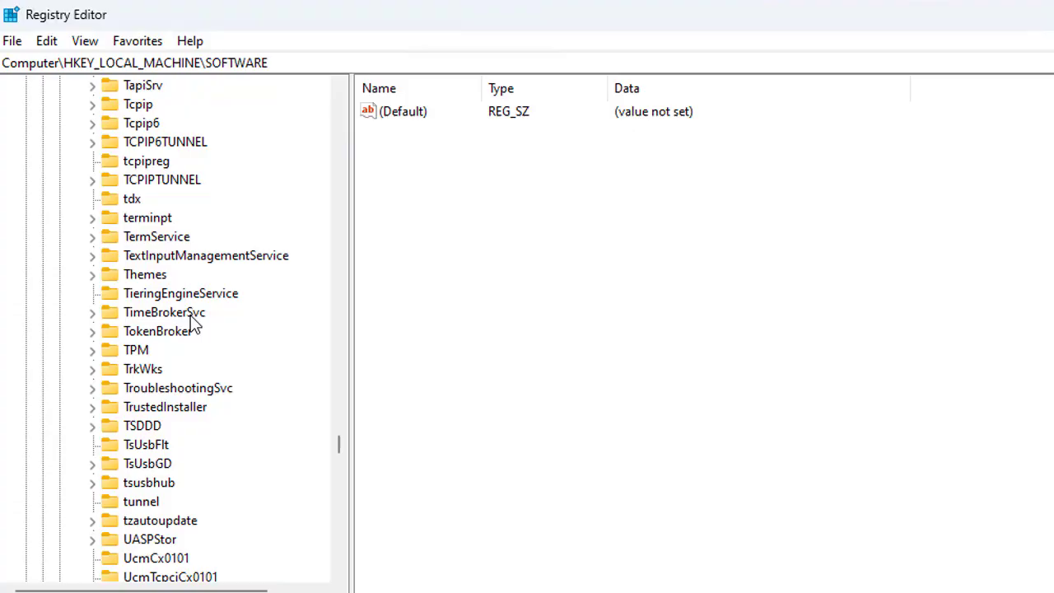
left_click(92, 106)
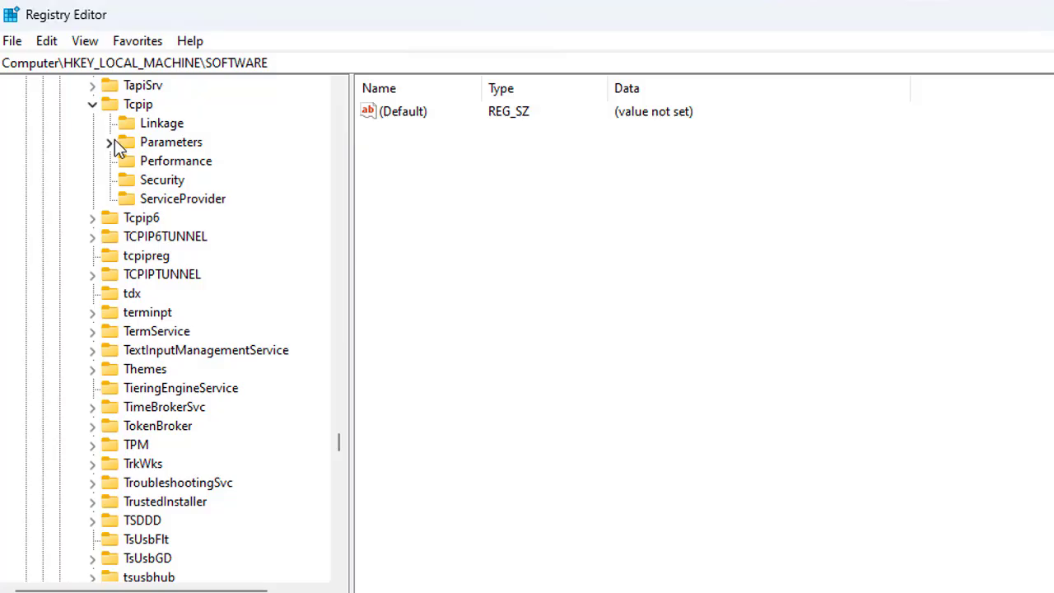
left_click(136, 145)
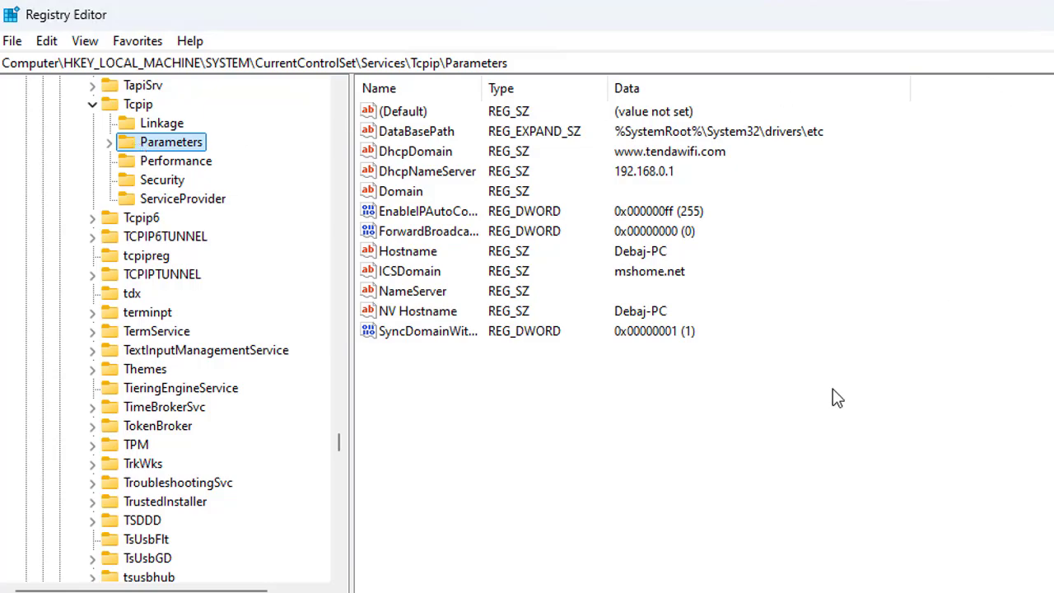
- Create a DWORD (32-bit) value named TcpAckFrequency in the Tcpip Parameters key
left_click(457, 394)
right_click(457, 393)
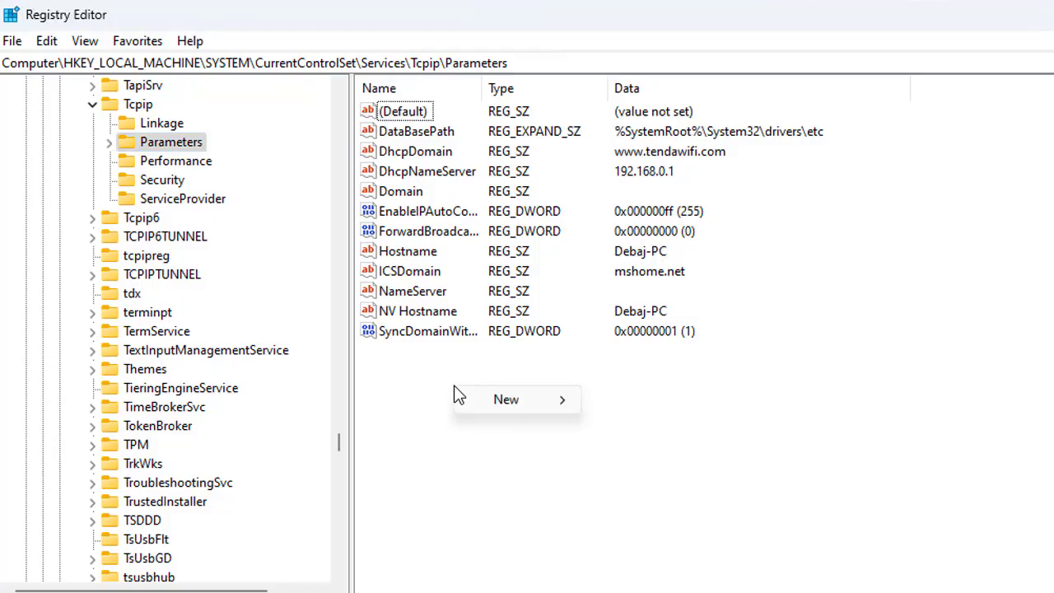
mouse_move(544, 403)
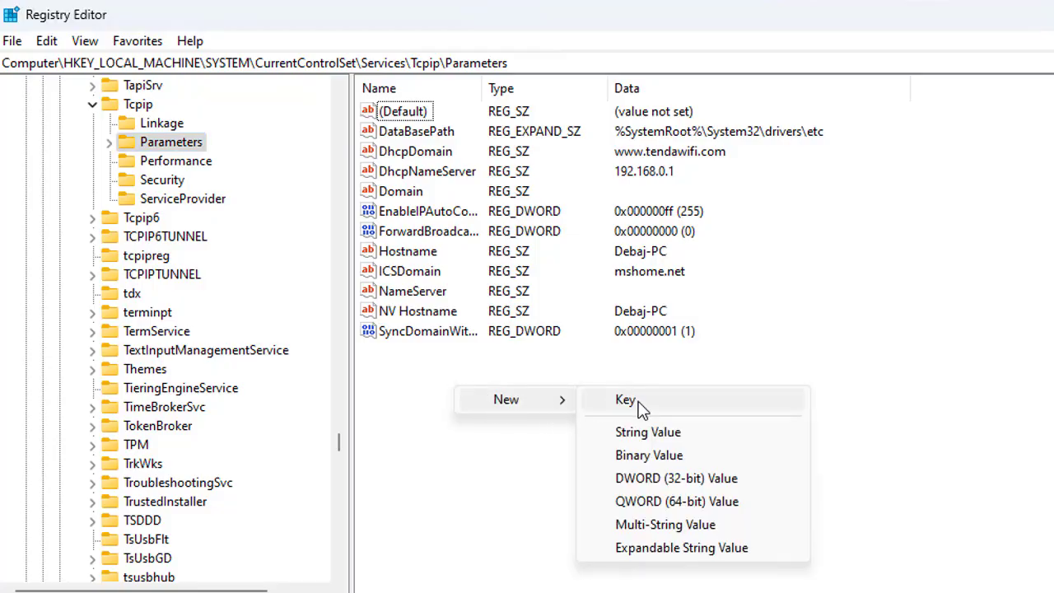
left_click(704, 478)
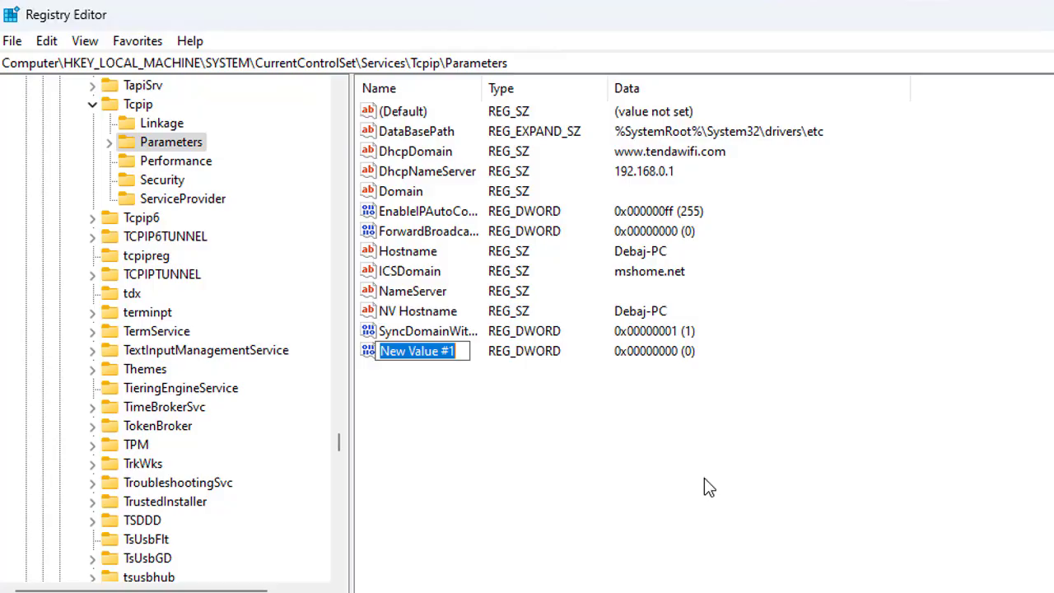
type("T")
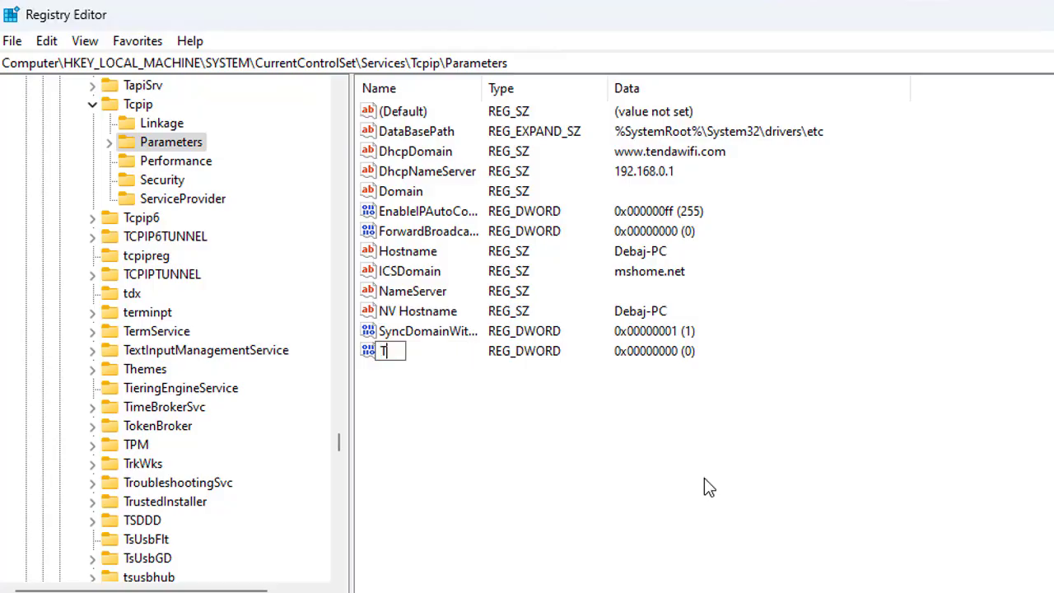
type("cpAckFreq")
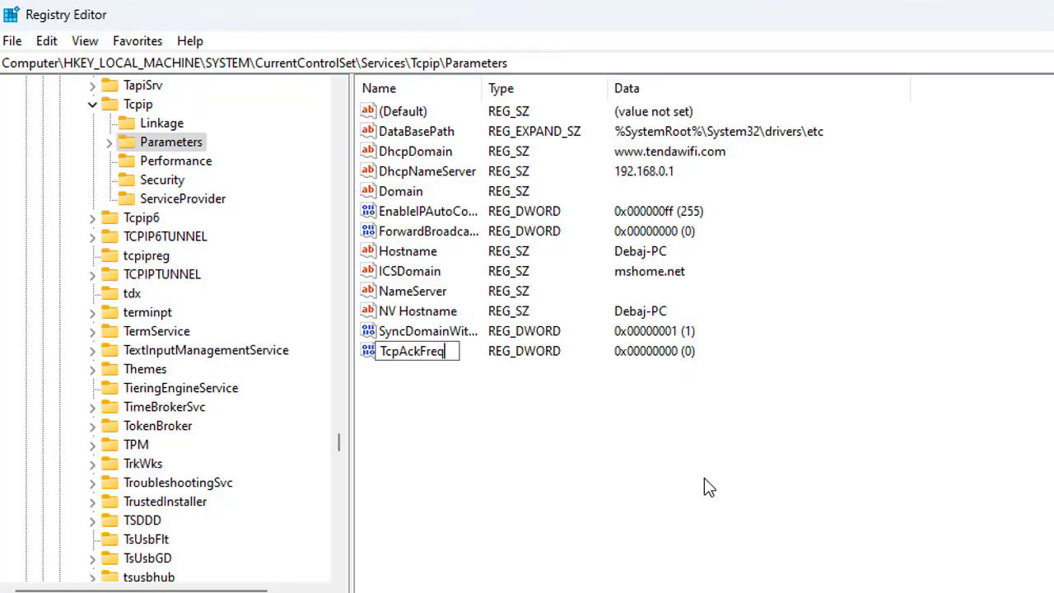
type("uency")
key("Return")
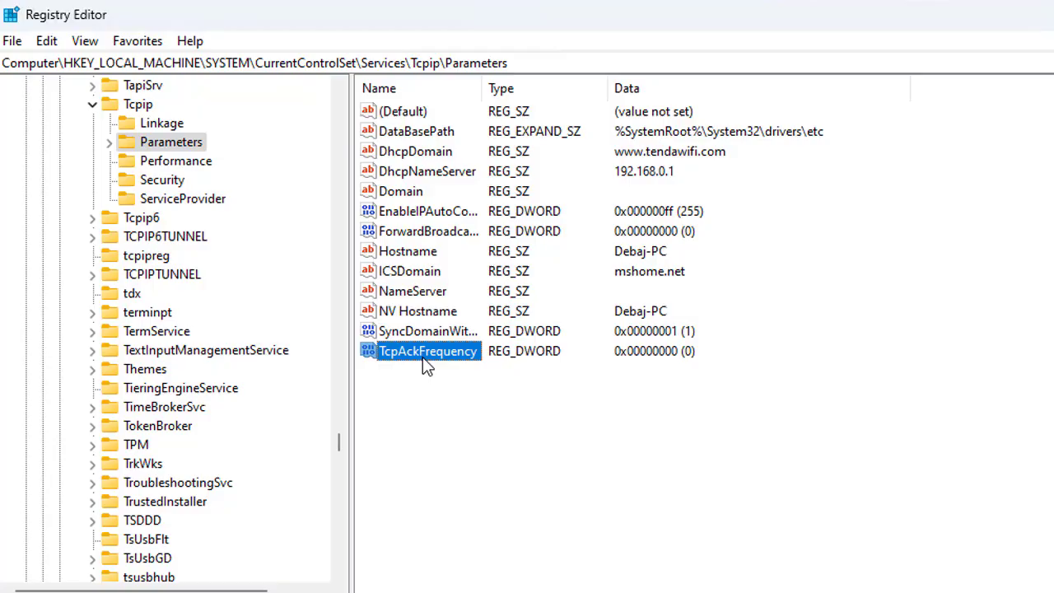
- Set the value data of TcpAckFrequency to 1 with hexadecimal base
right_click(454, 359)
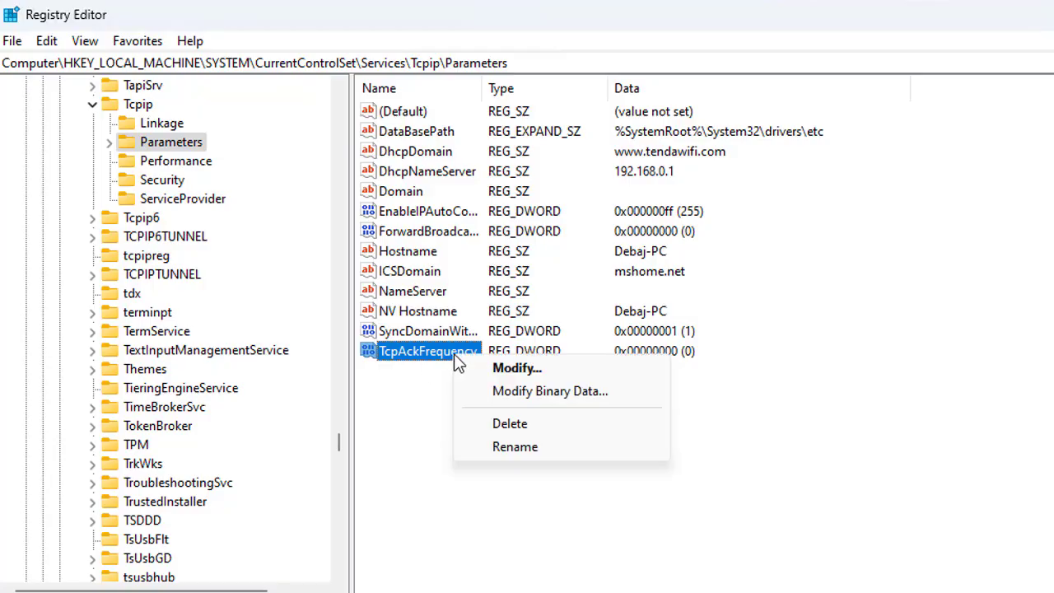
left_click(490, 368)
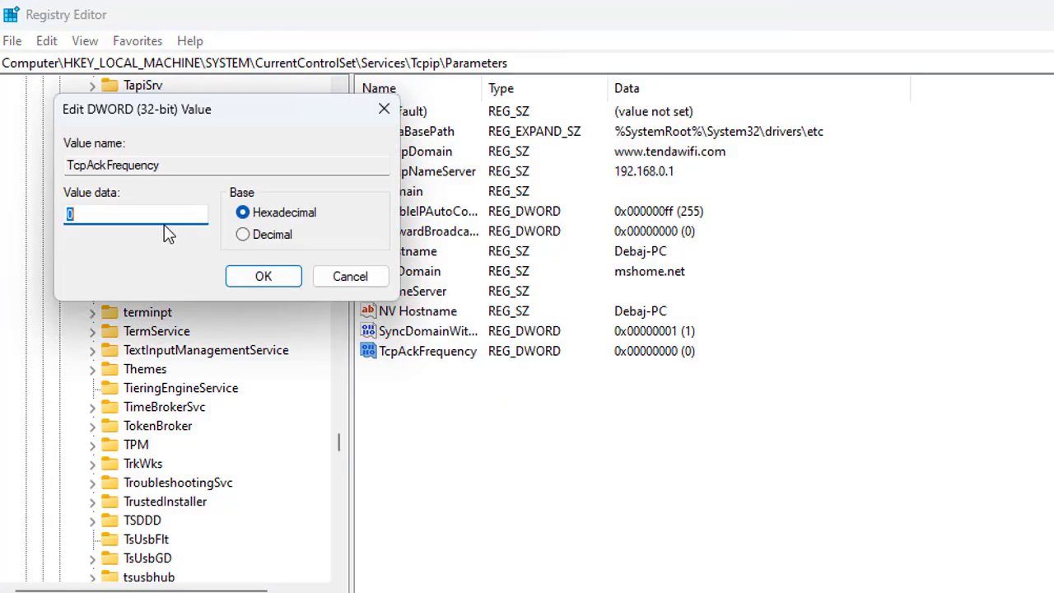
type("1")
left_click(271, 280)
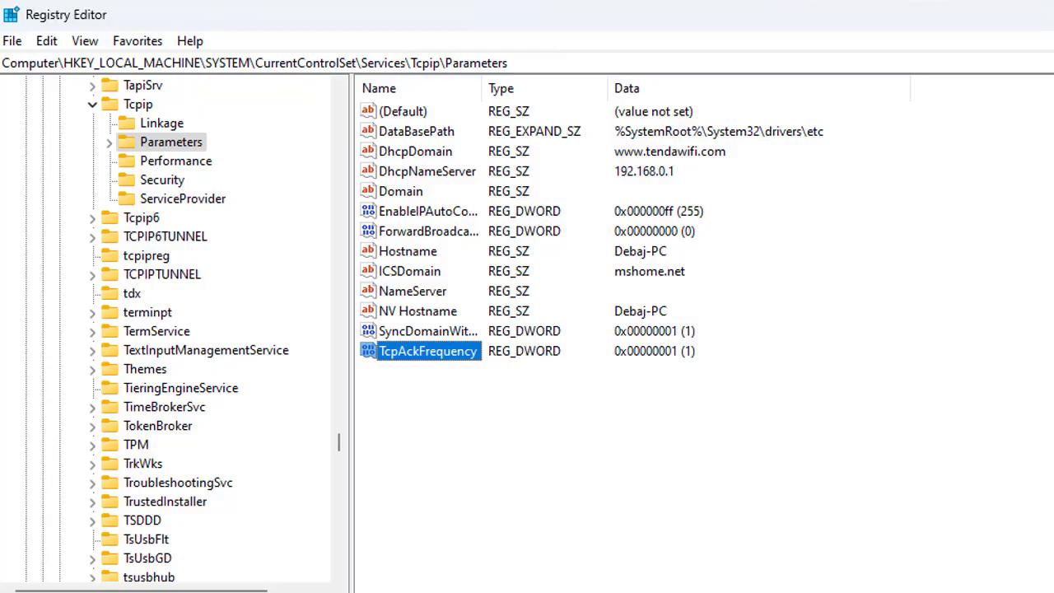
- Collapse the Services, CurrentControlSet and SYSTEM keys under HKEY_LOCAL_MACHINE
scroll(165, 258, "up", 15)
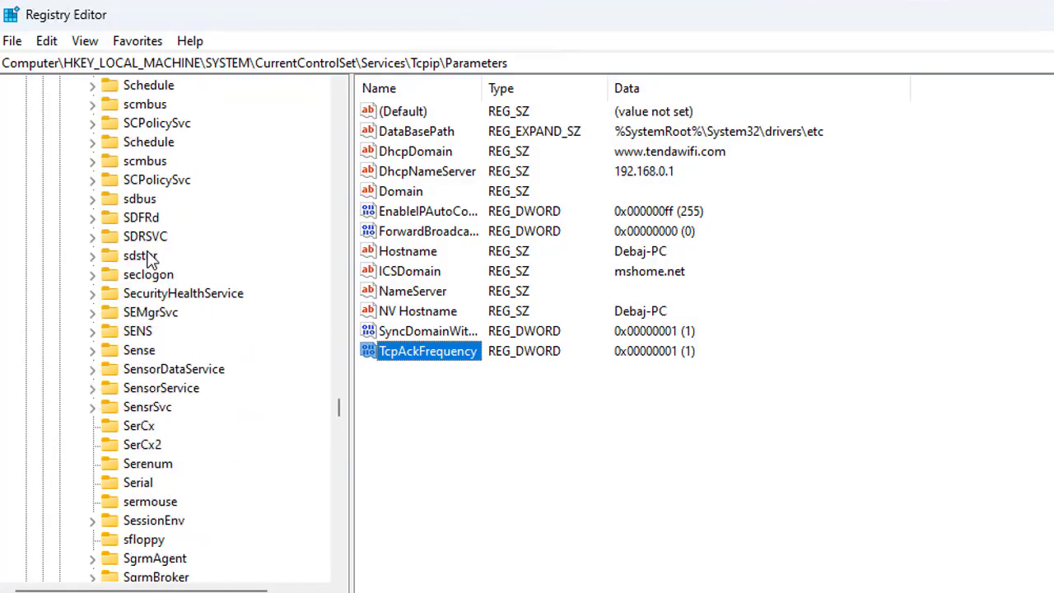
scroll(150, 259, "up", 20)
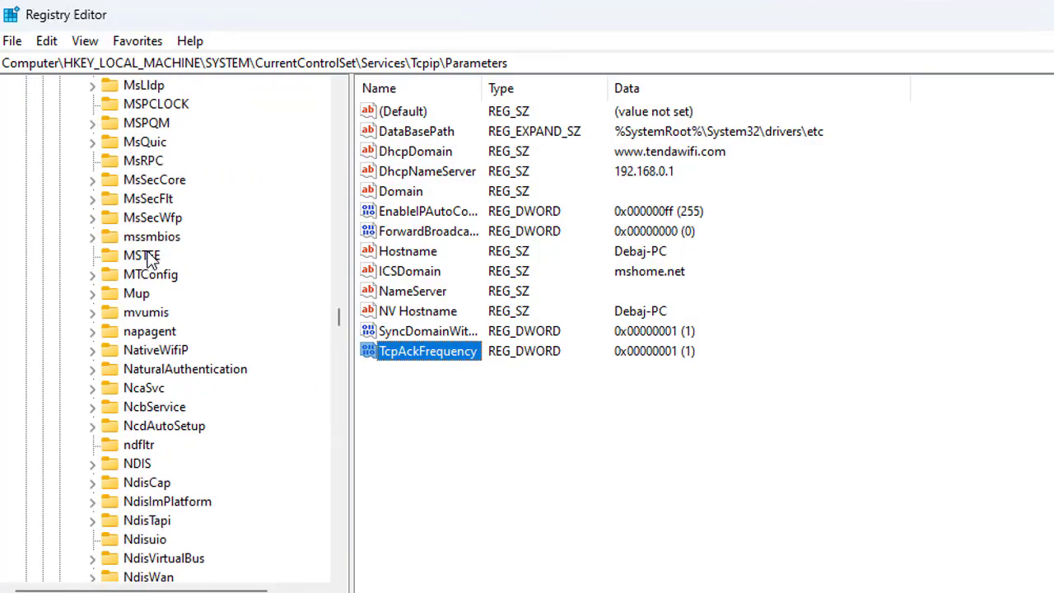
scroll(151, 258, "up", 20)
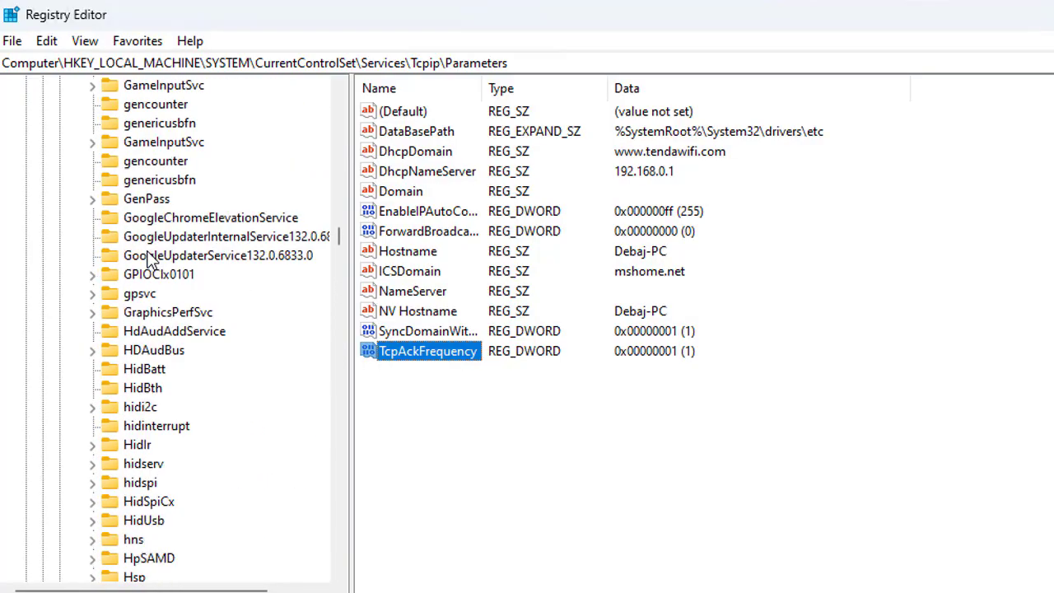
scroll(151, 258, "up", 20)
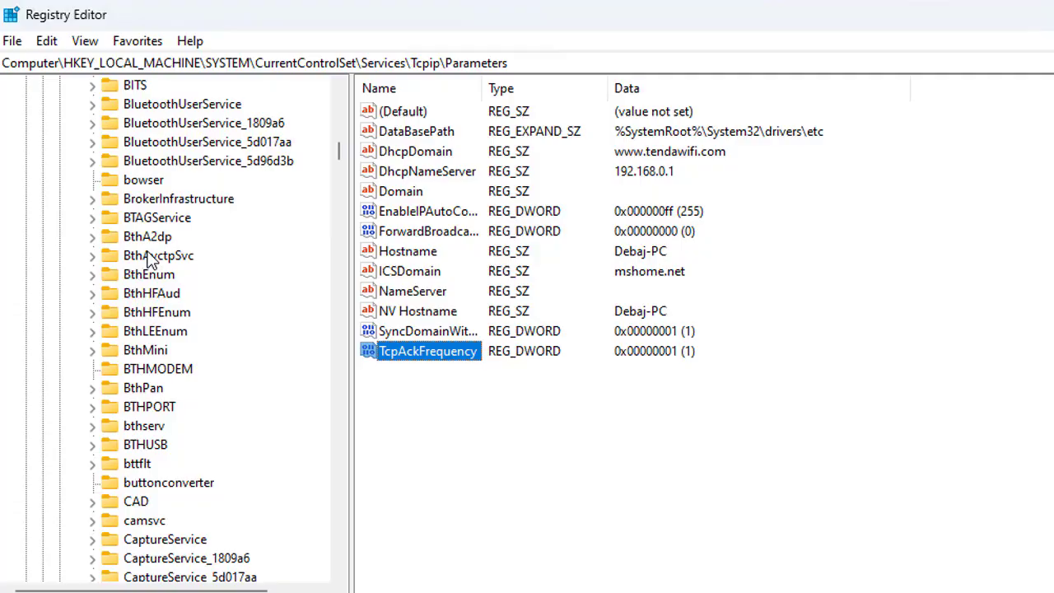
scroll(151, 259, "up", 20)
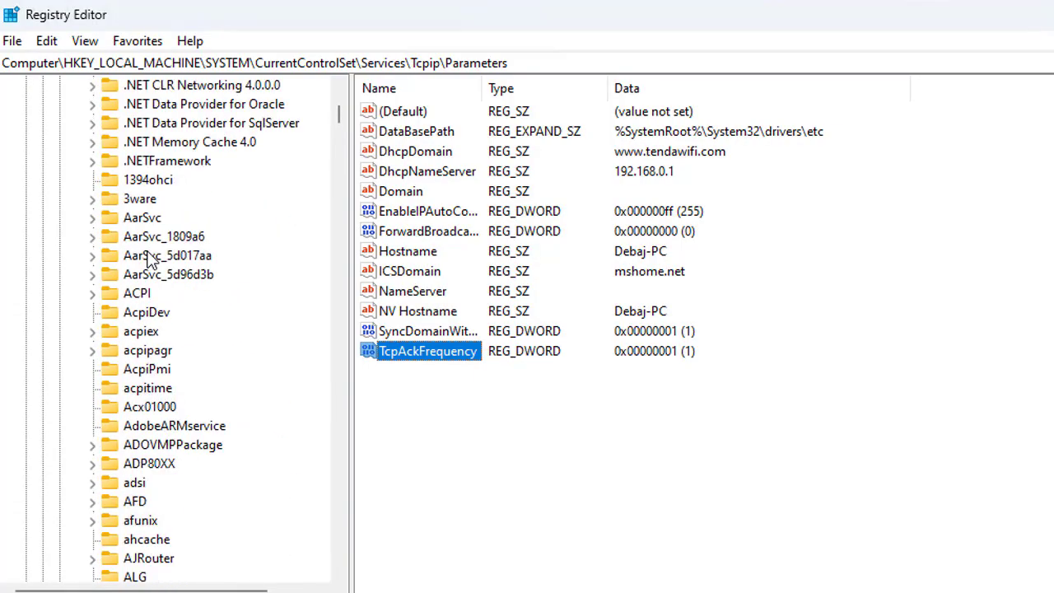
scroll(150, 259, "up", 8)
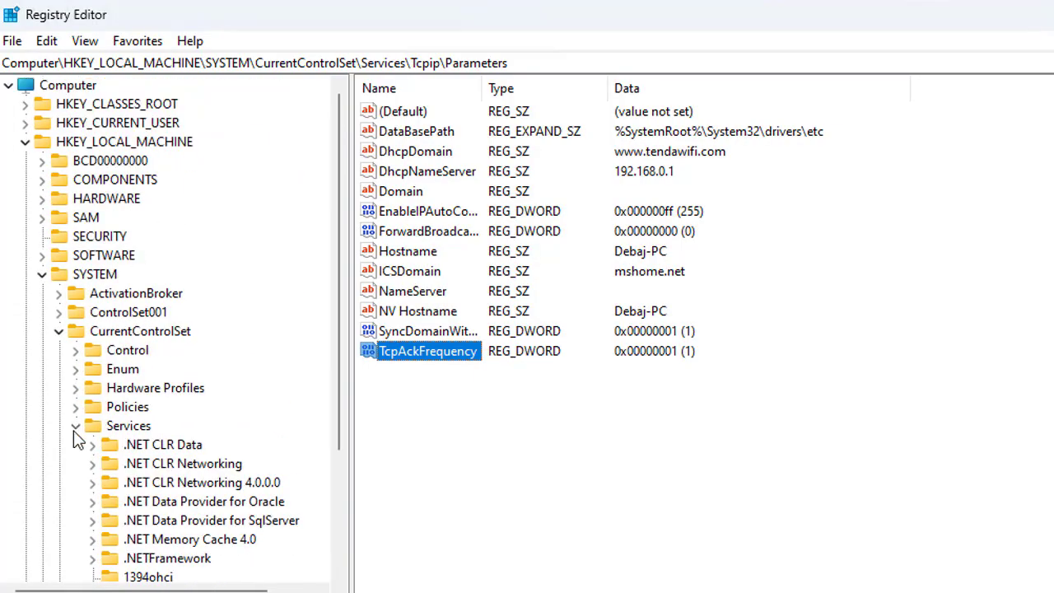
left_click(75, 428)
left_click(58, 332)
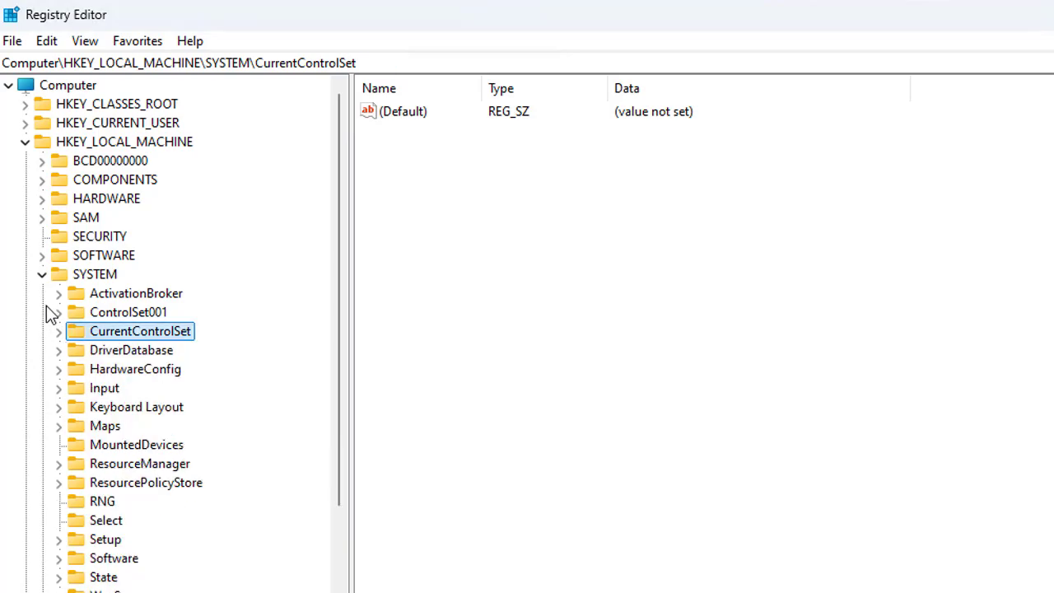
left_click(42, 274)
- Expand the SOFTWARE key under HKEY_LOCAL_MACHINE and look through the subkeys of its Microsoft key
left_click(43, 259)
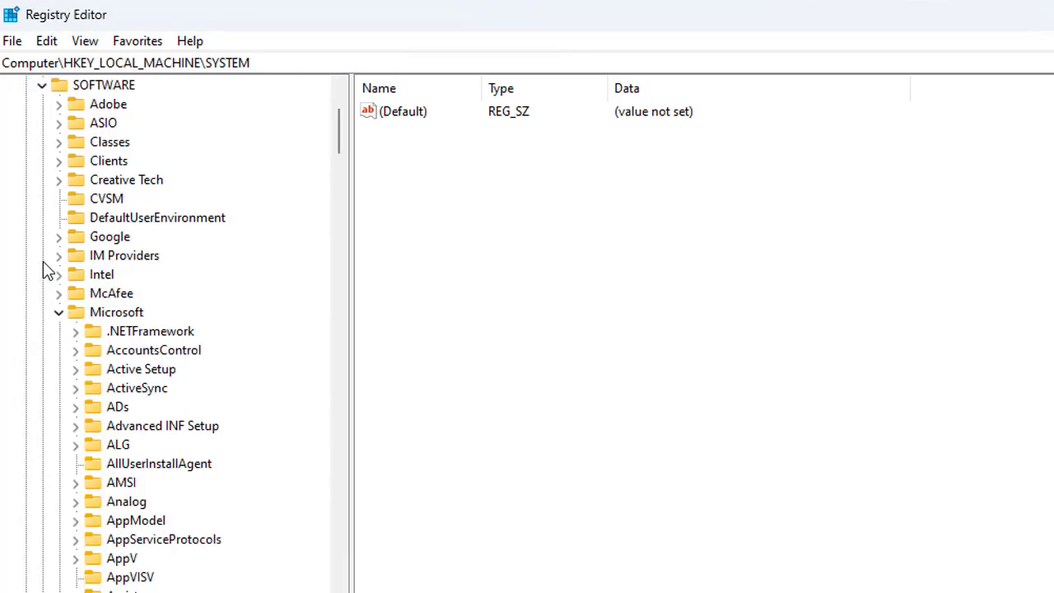
scroll(189, 353, "down", 3)
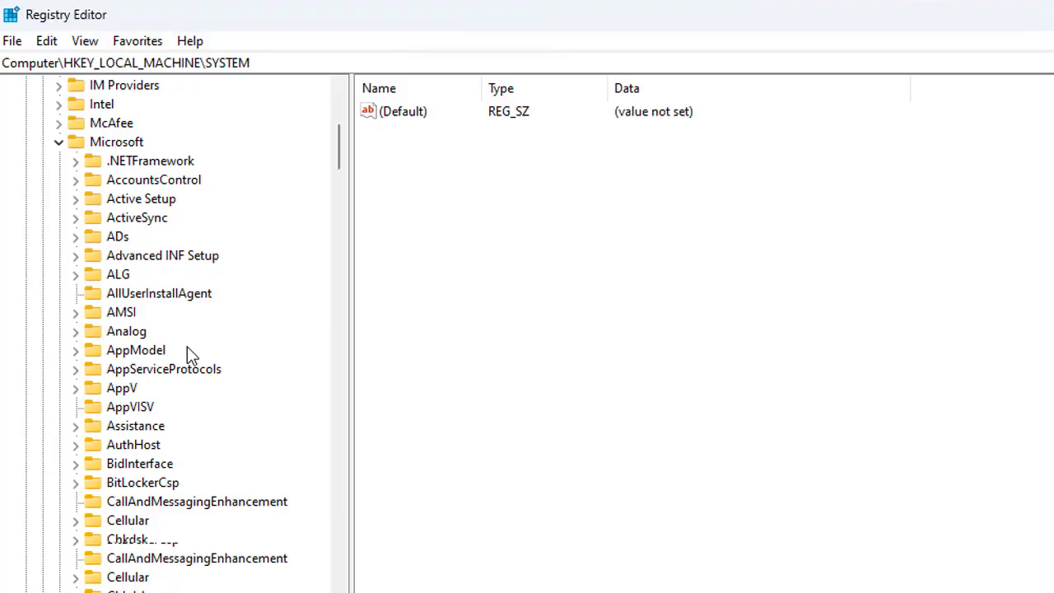
scroll(187, 346, "down", 20)
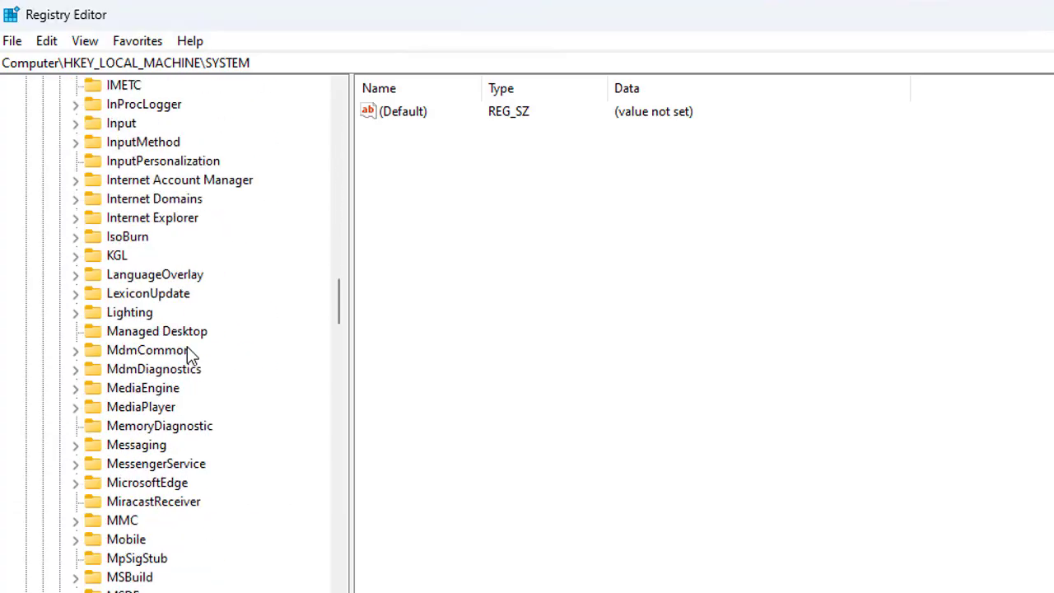
scroll(187, 346, "down", 13)
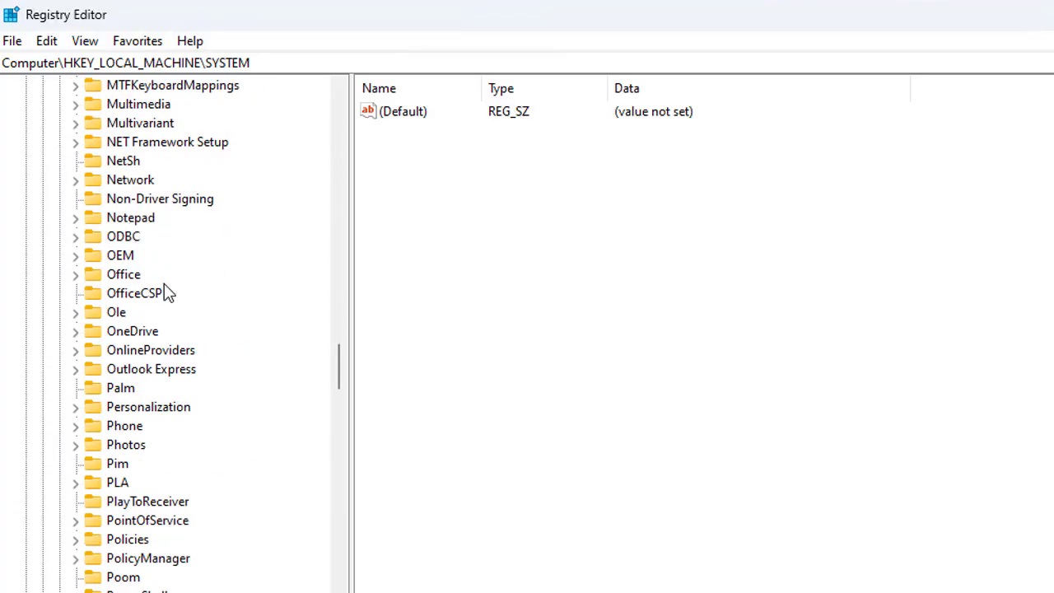
scroll(164, 284, "up", 8)
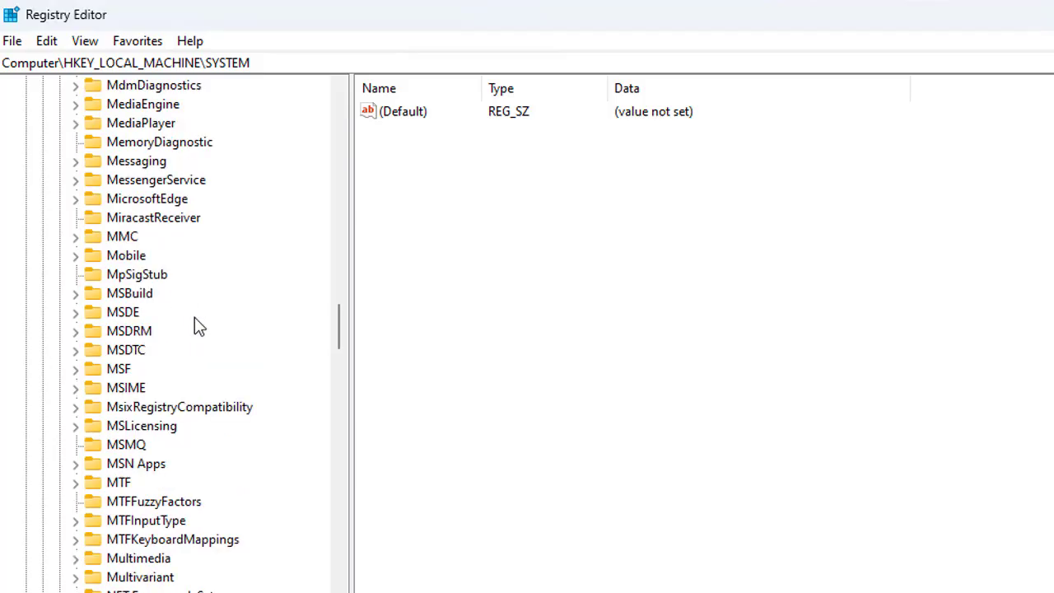
scroll(195, 319, "up", 1)
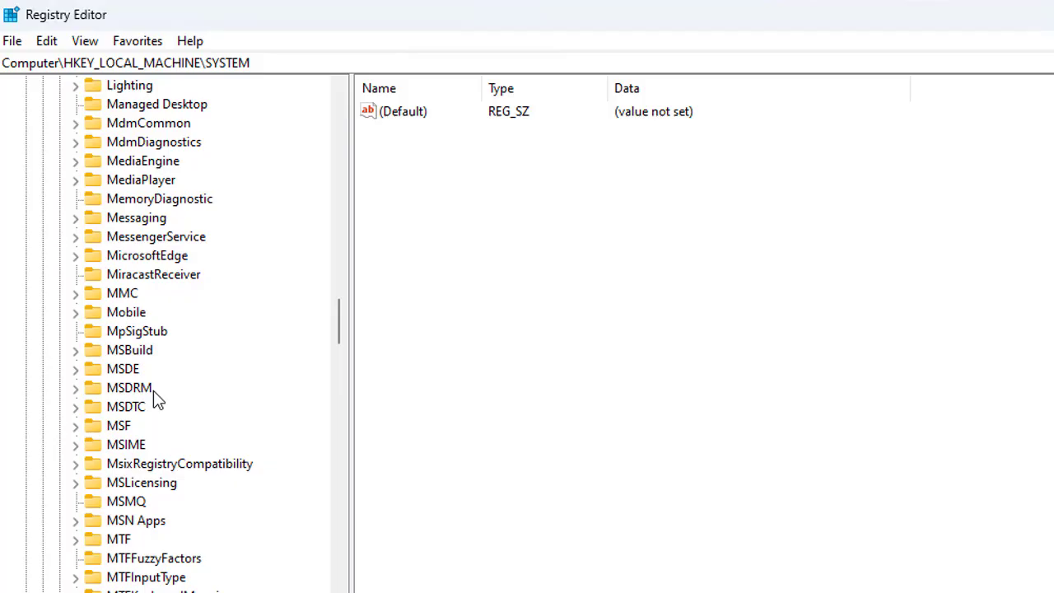
scroll(164, 340, "up", 4)
scroll(165, 339, "down", 4)
scroll(167, 342, "down", 5)
scroll(168, 338, "up", 3)
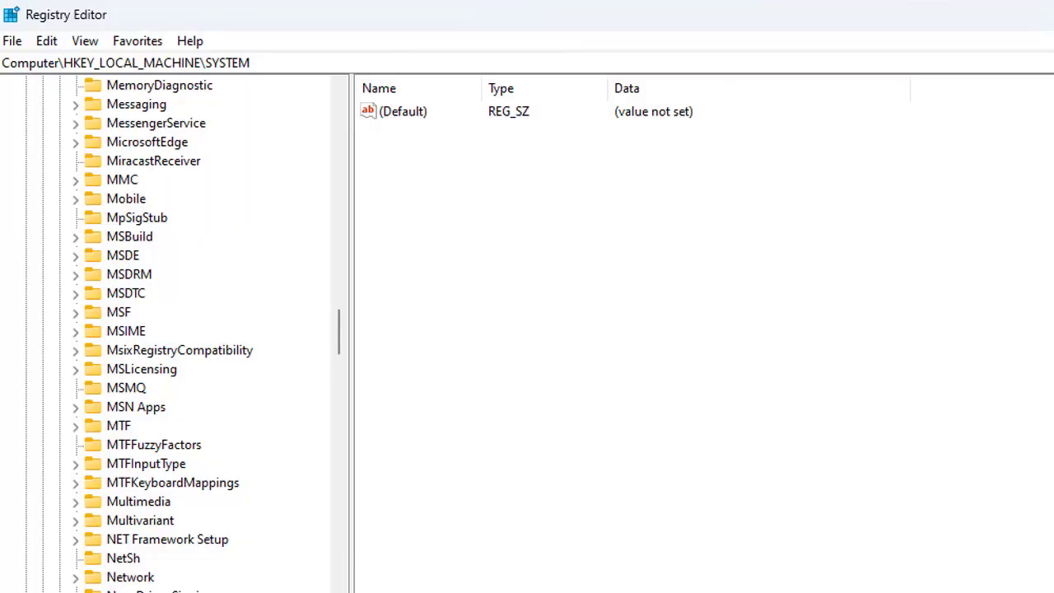
- Return to the SOFTWARE key, then find the Windows key under Microsoft and expand it
key("s")
key("o")
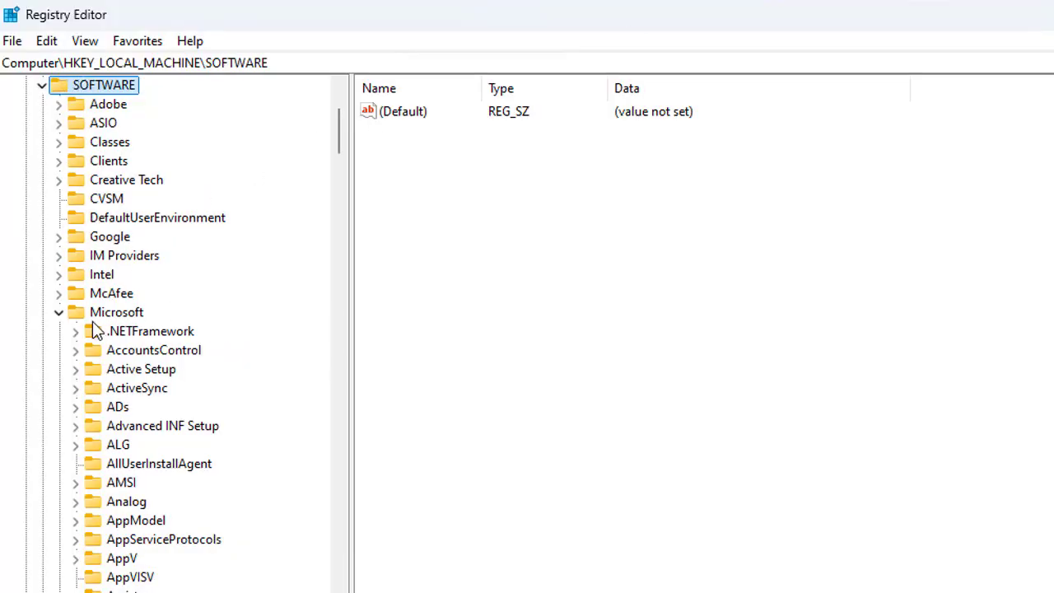
left_click(120, 369)
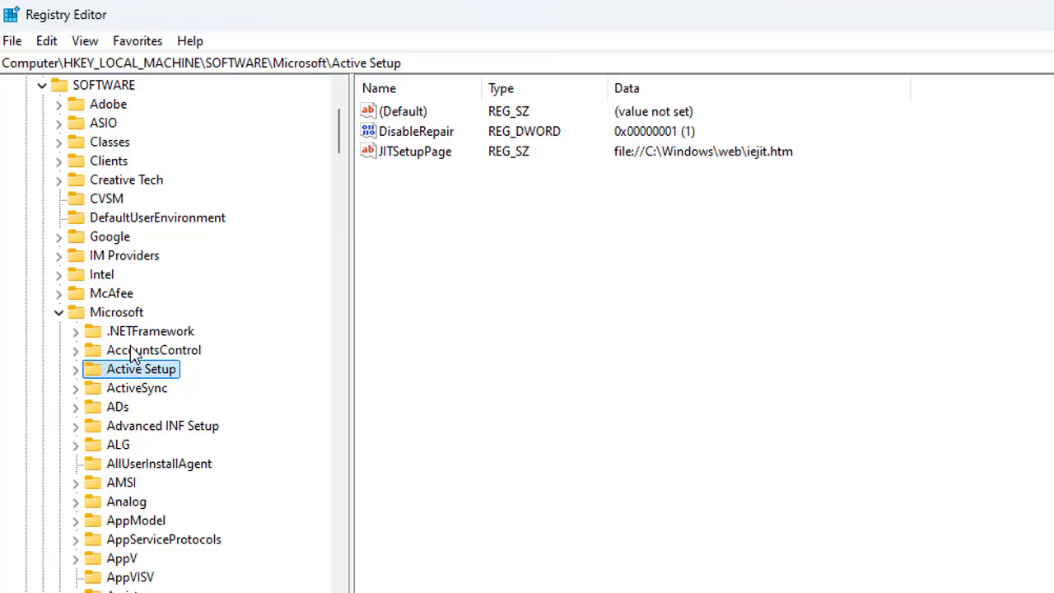
scroll(148, 306, "down", 3)
scroll(151, 303, "down", 20)
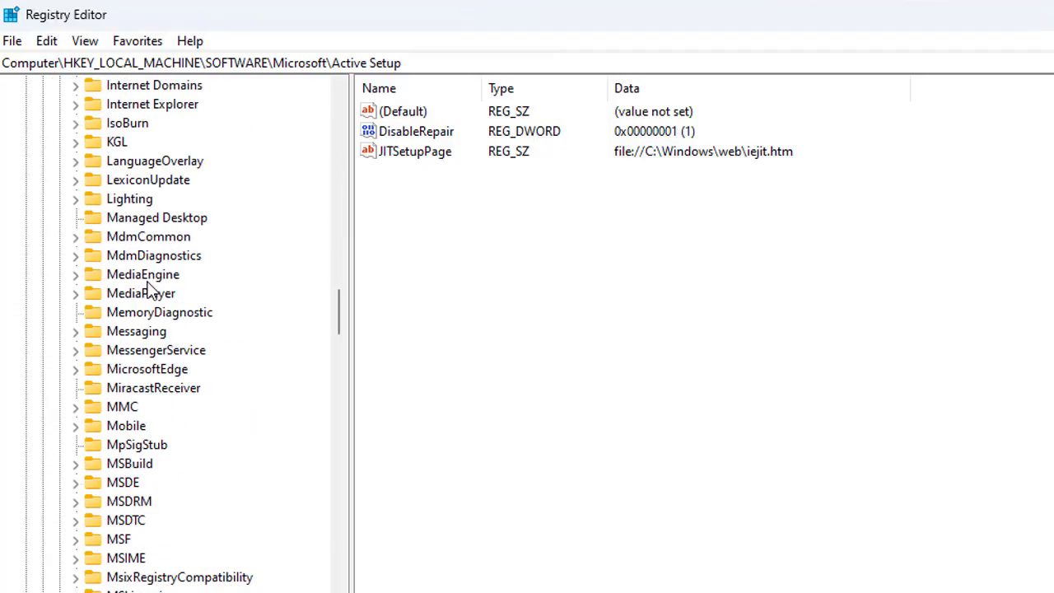
scroll(151, 289, "down", 6)
scroll(151, 290, "down", 19)
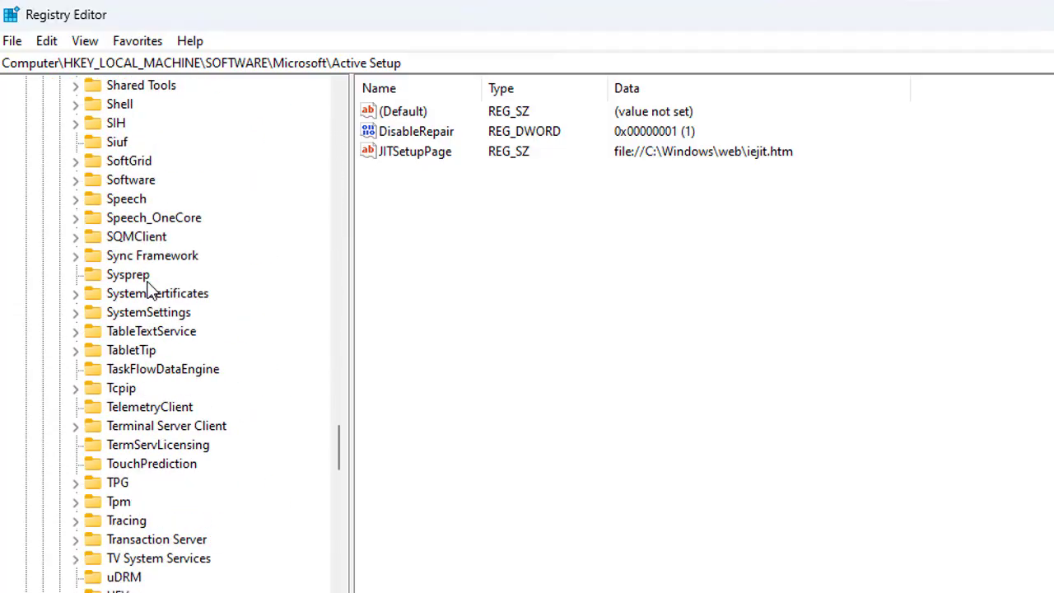
scroll(124, 290, "up", 8)
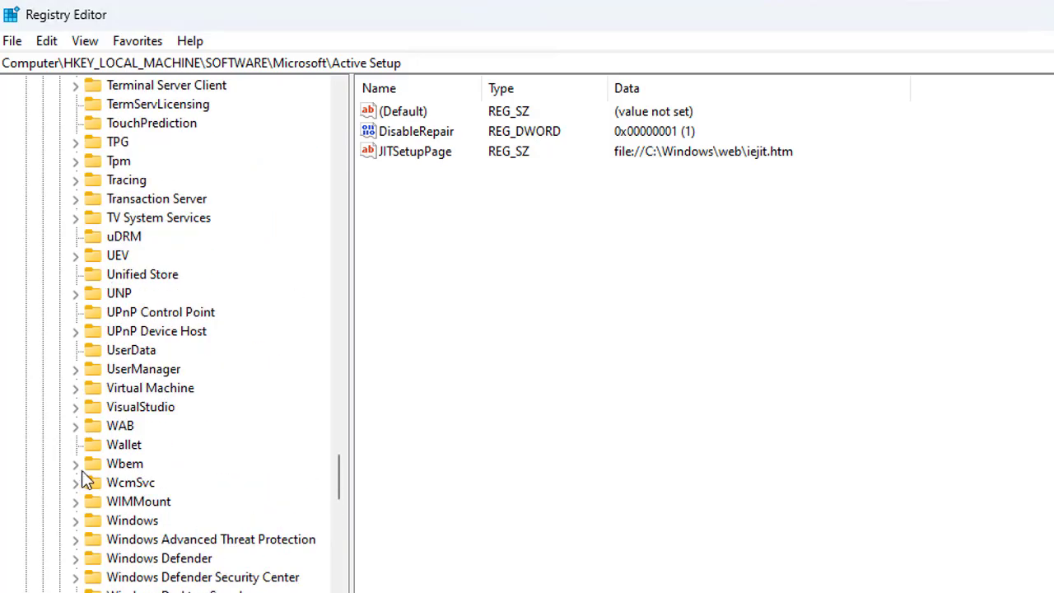
left_click(74, 520)
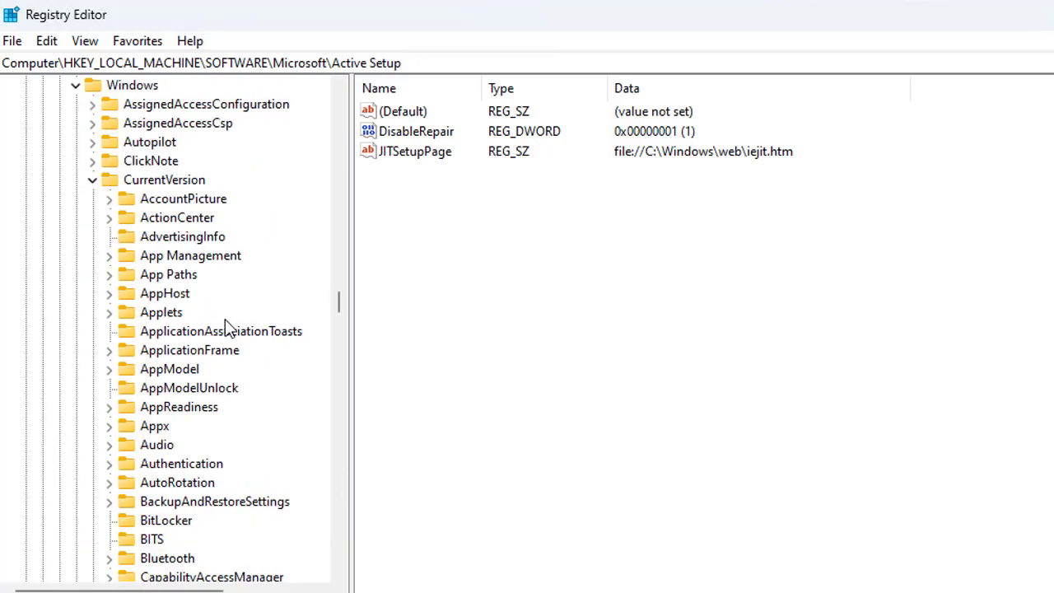
- Collapse the Explorer key under Windows\CurrentVersion and look through the neighbouring subkeys
scroll(238, 327, "down", 13)
scroll(242, 327, "down", 3)
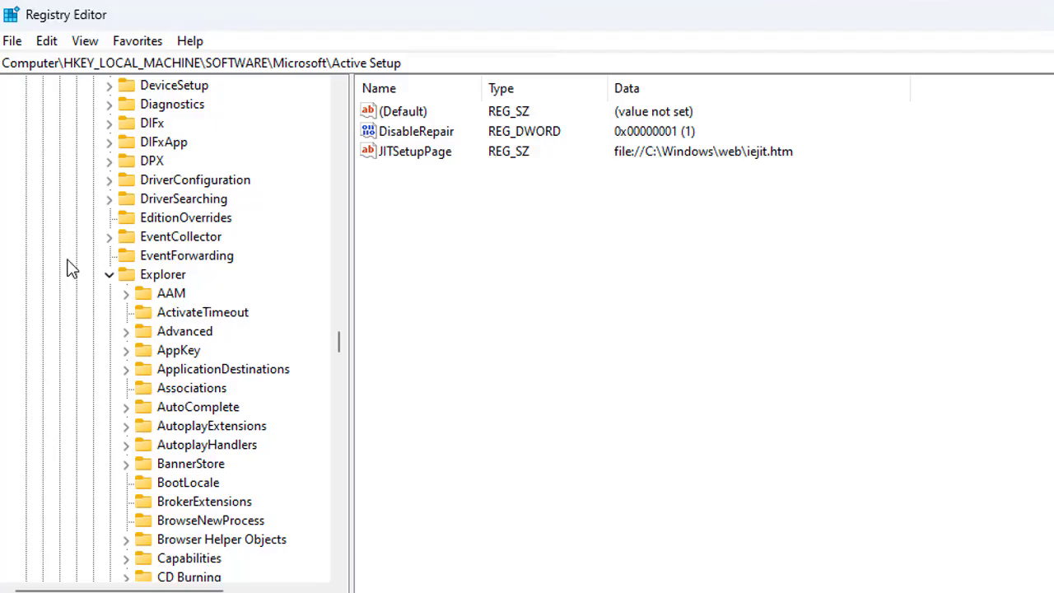
left_click(111, 277)
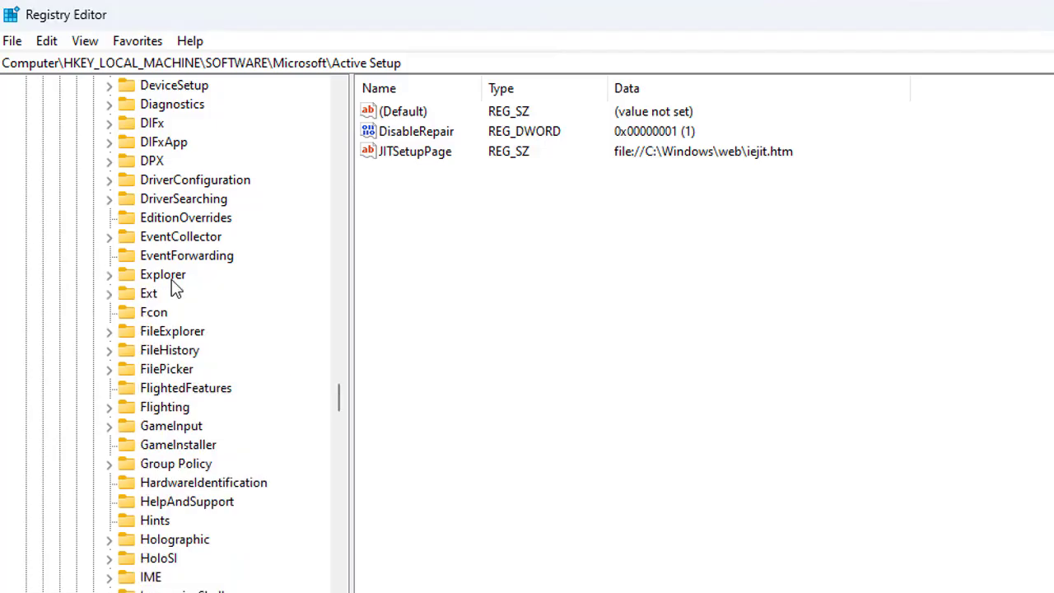
scroll(175, 286, "up", 8)
scroll(174, 286, "up", 2)
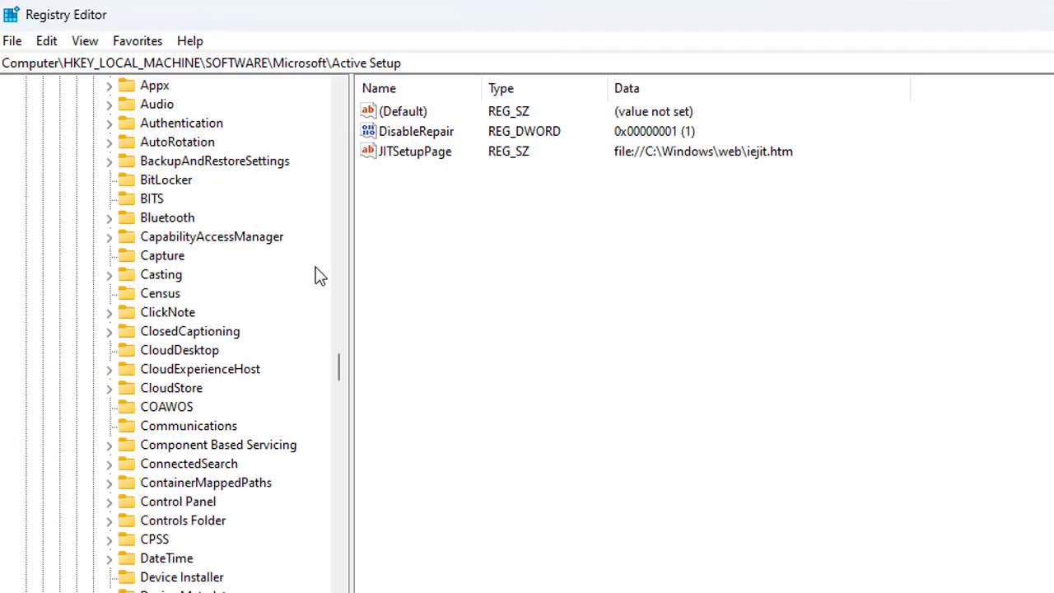
scroll(210, 376, "down", 1)
scroll(210, 376, "down", 2)
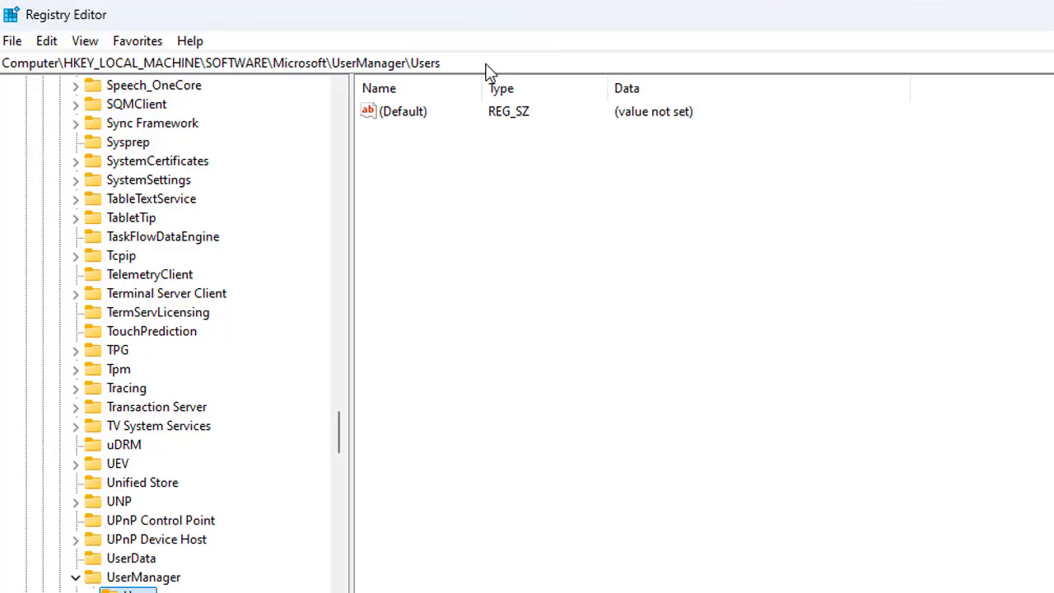
- Go directly to the registry path HKEY_LOCAL_MACHINE\SOFTWARE\Microsoft\Windows\CurrentVersion\Policies\System
left_click(487, 64)
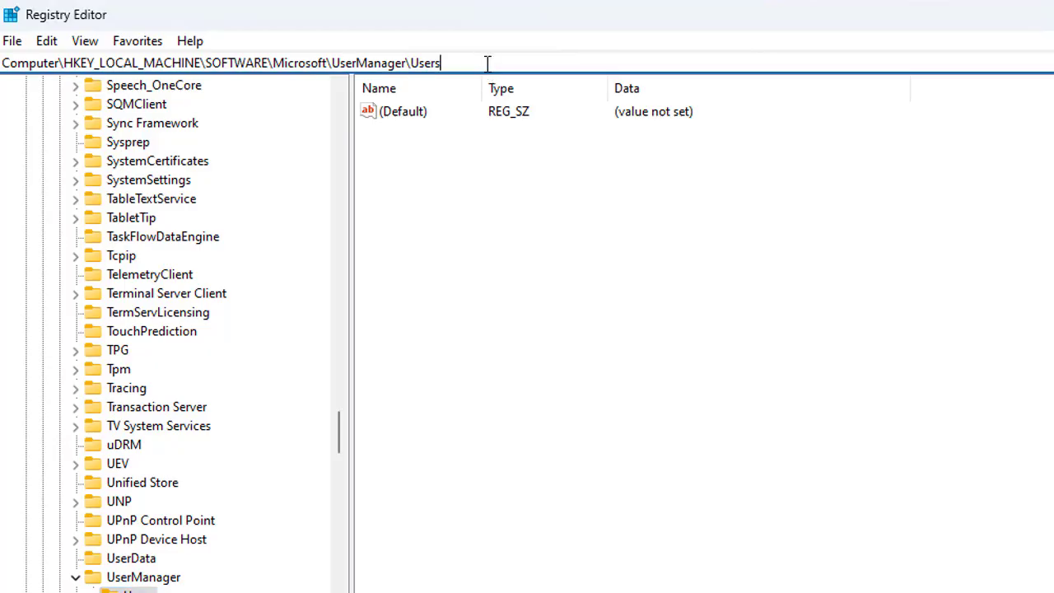
left_click_drag(488, 64, 2, 63)
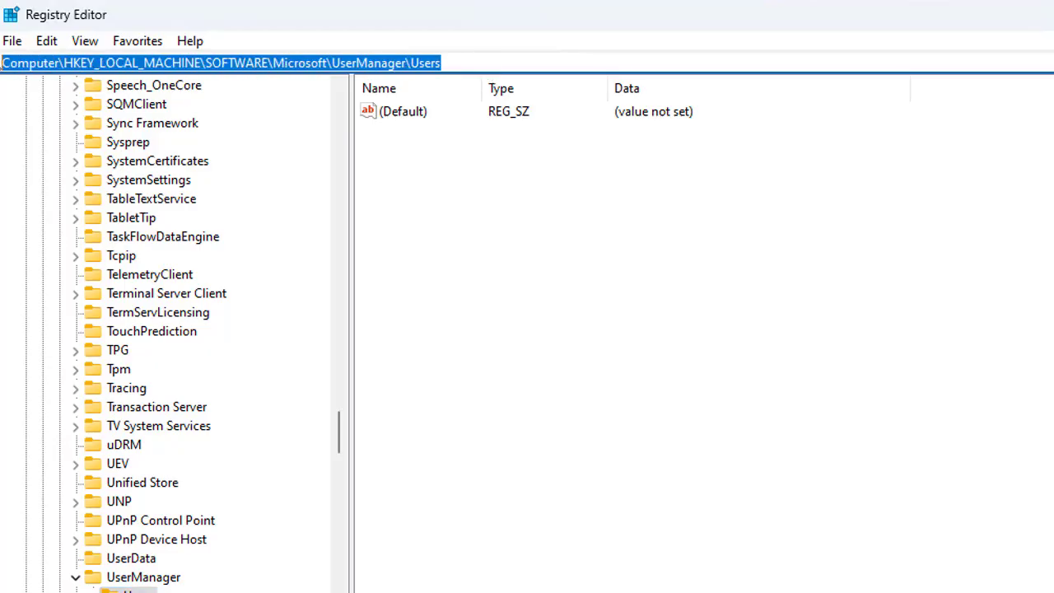
key("BackSpace")
type("HKEY_LOCAL_MACHINE\\SOFTWARE\\Microsoft\\Windows\\CurrentVersion\\Policies\\System")
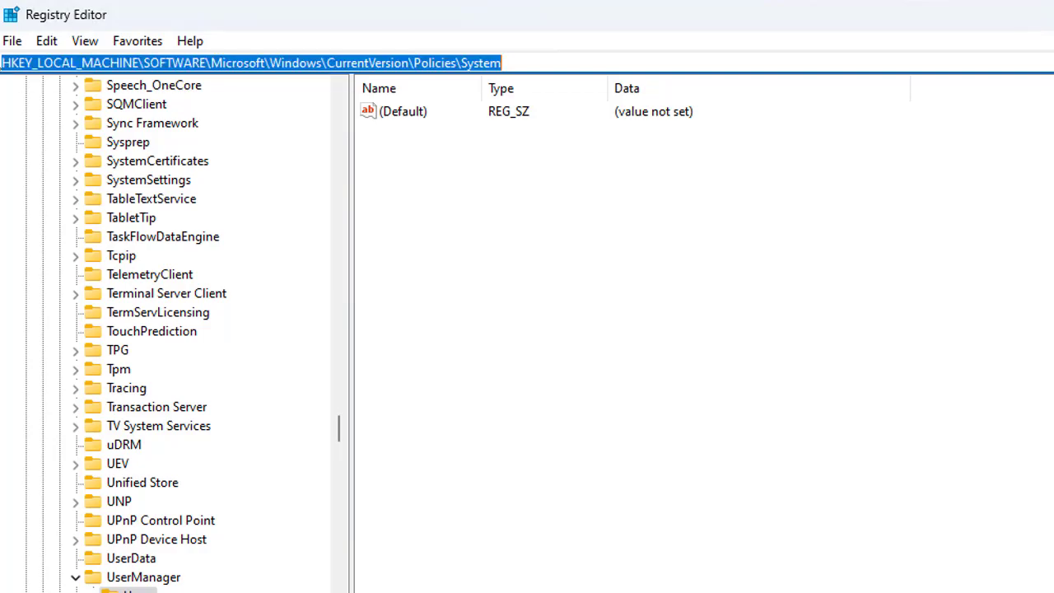
key("Return")
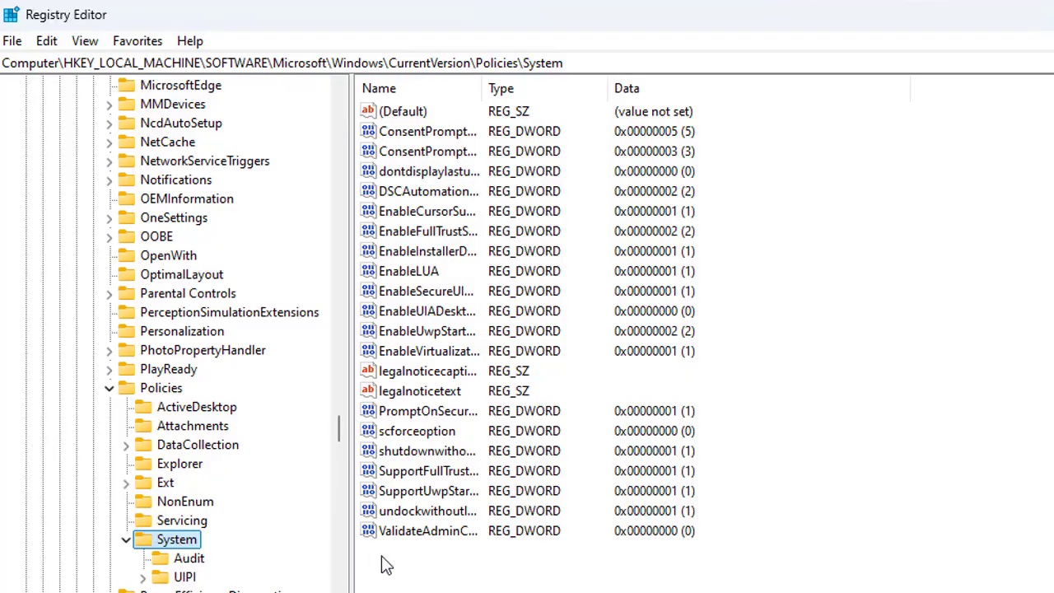
- Create a DWORD (32-bit) value named DisableCAD in the Policies\System key
left_click(570, 570)
right_click(569, 568)
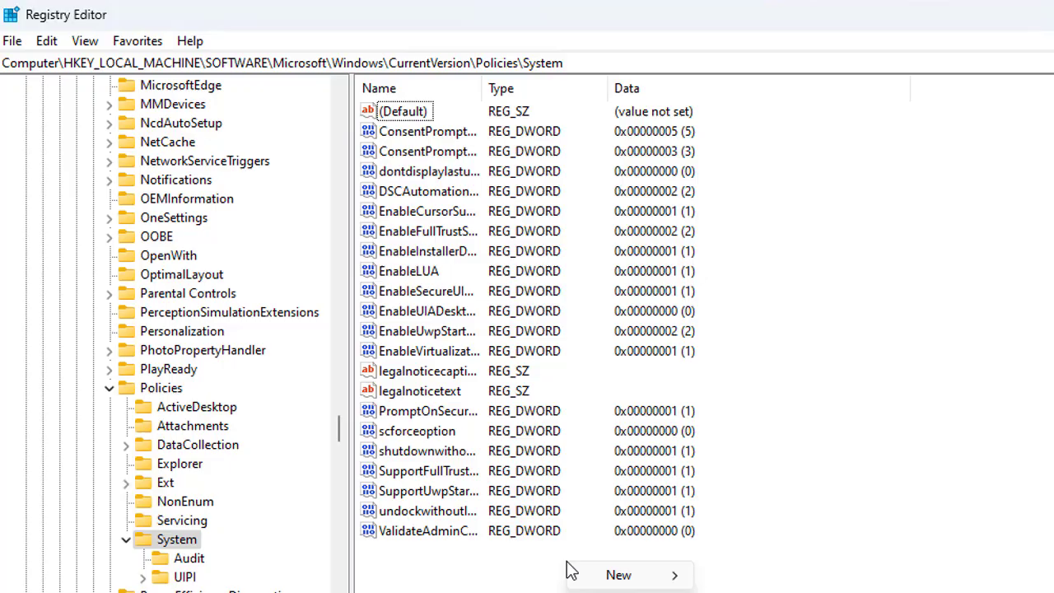
mouse_move(620, 575)
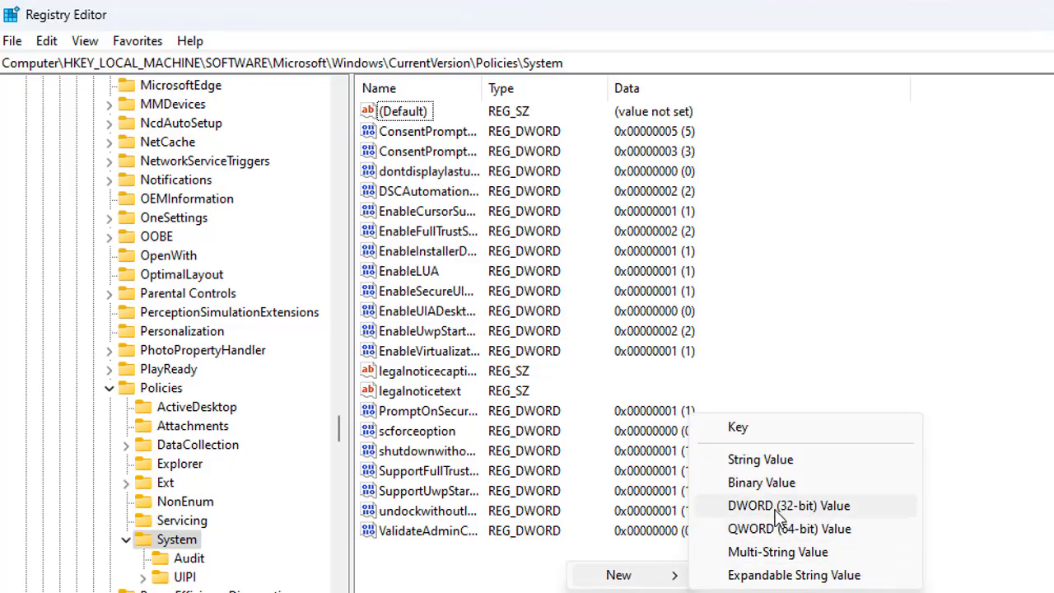
left_click(808, 508)
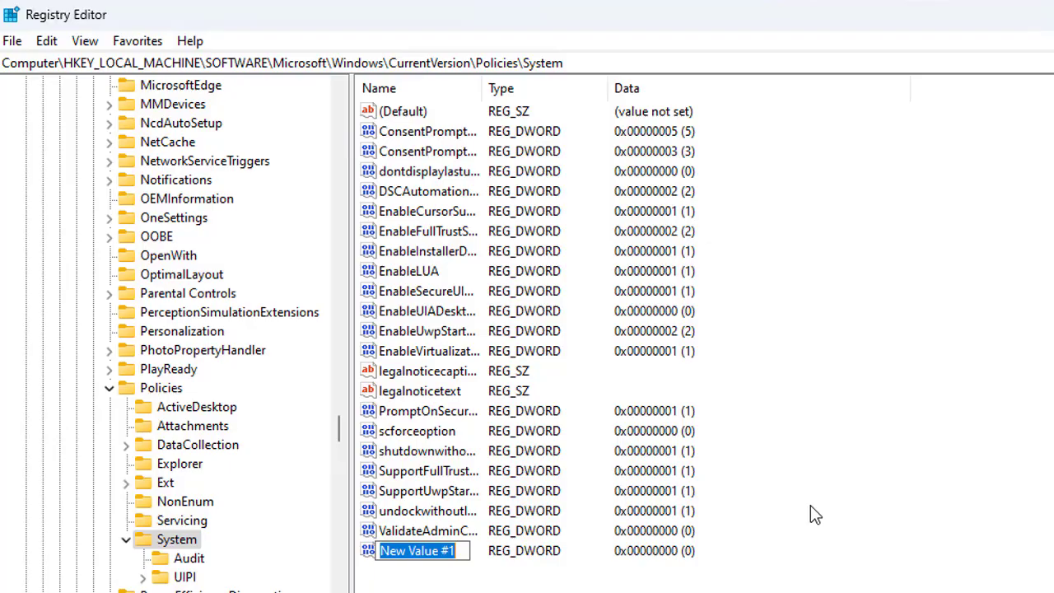
type("Di")
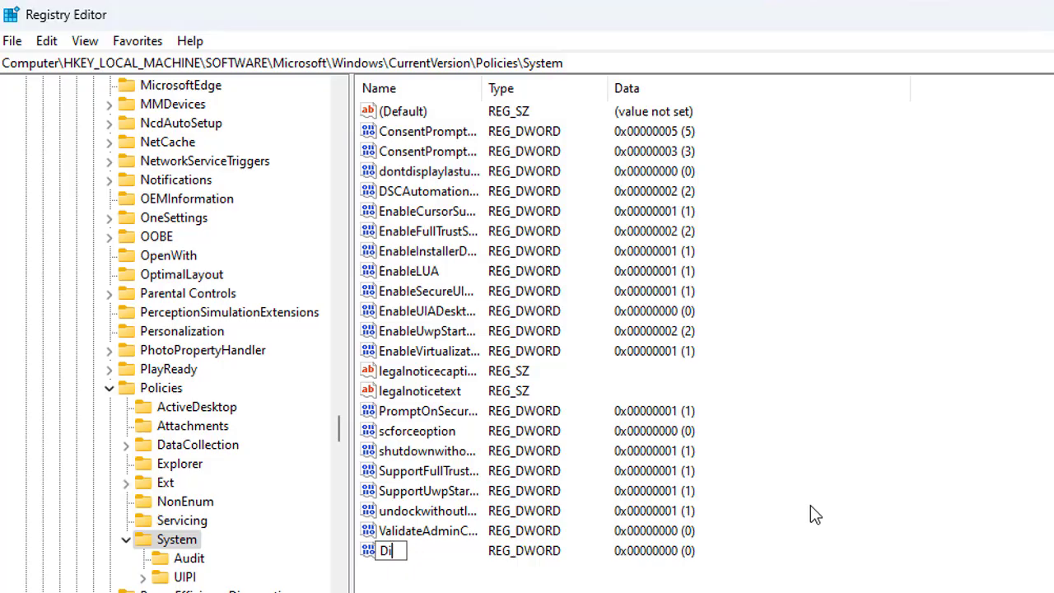
type("sableCAD")
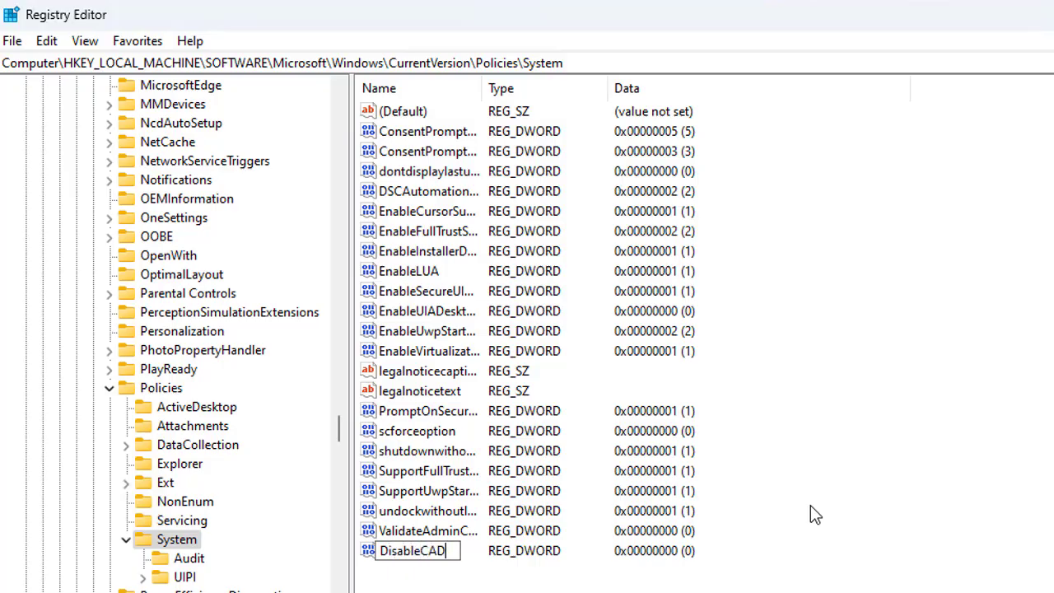
key("Return")
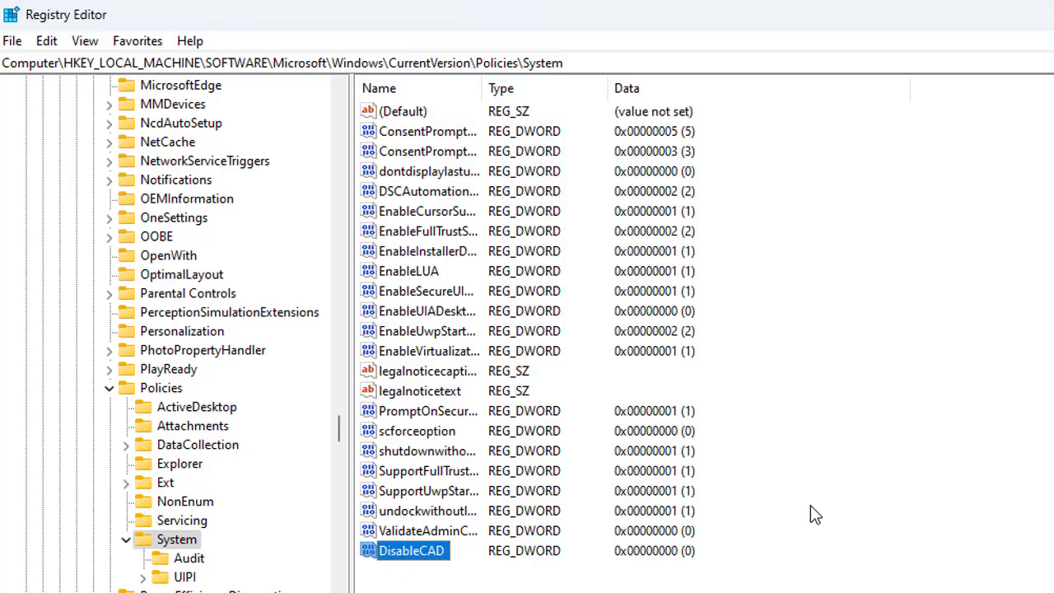
- Open the DisableCAD value for modification and accept value data 0 with hexadecimal base
right_click(433, 551)
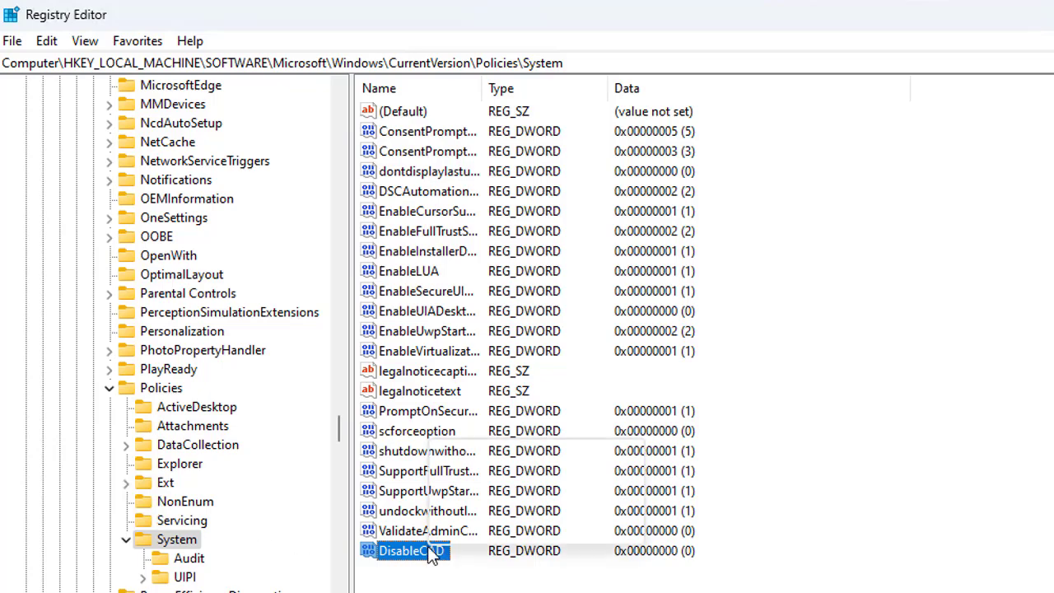
left_click(493, 453)
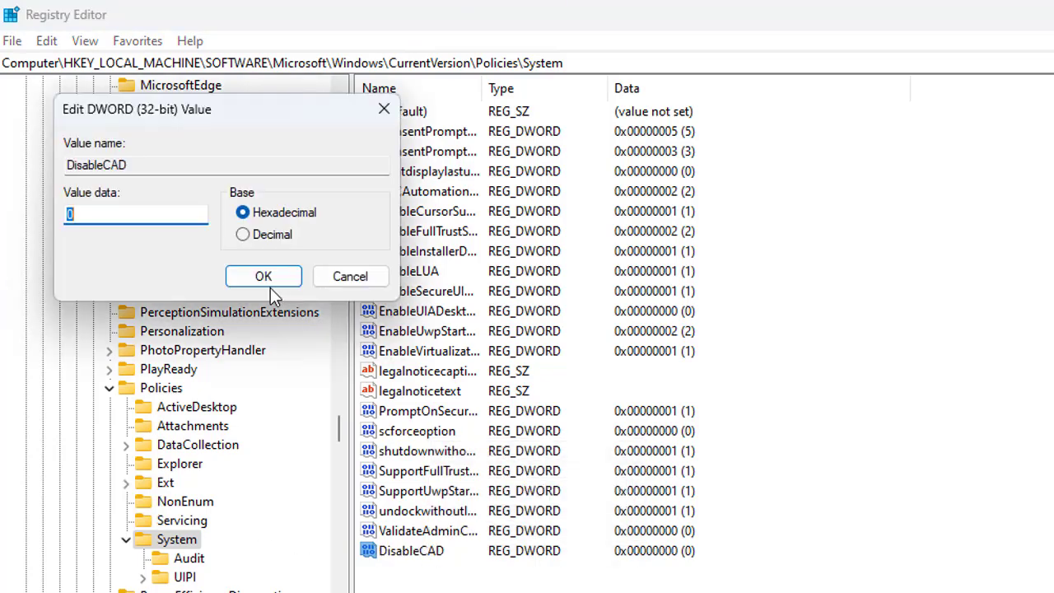
left_click(270, 288)
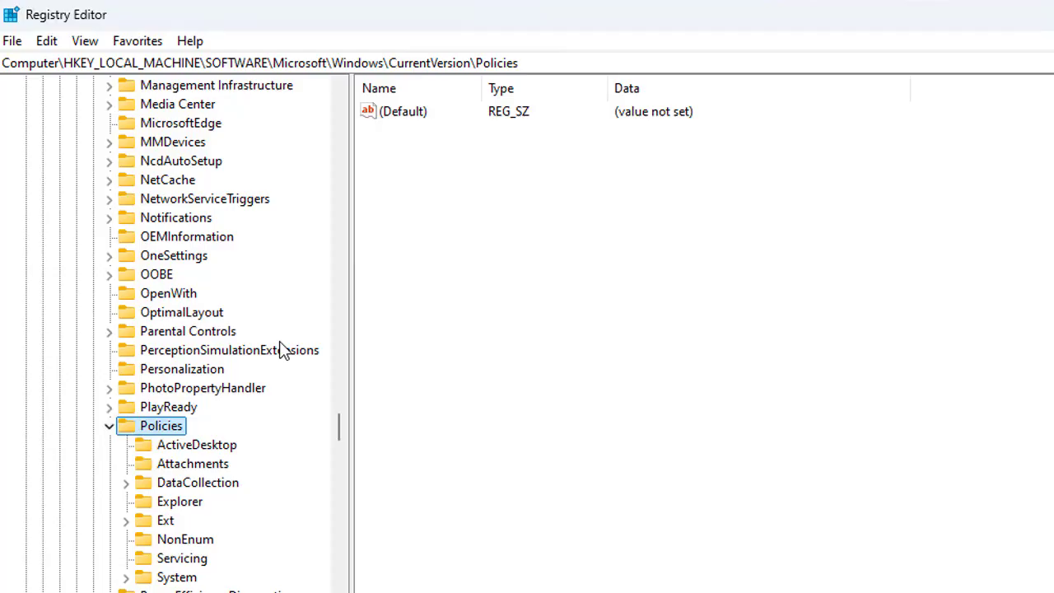
- Import the registry backup file regedit_default from the Documents folder
left_click(13, 40)
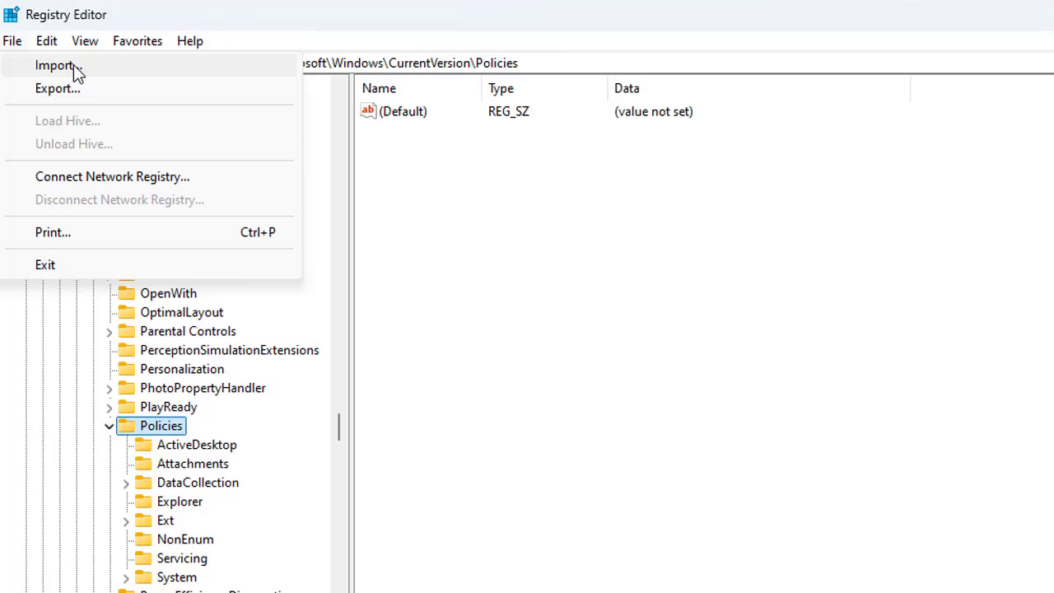
left_click(79, 69)
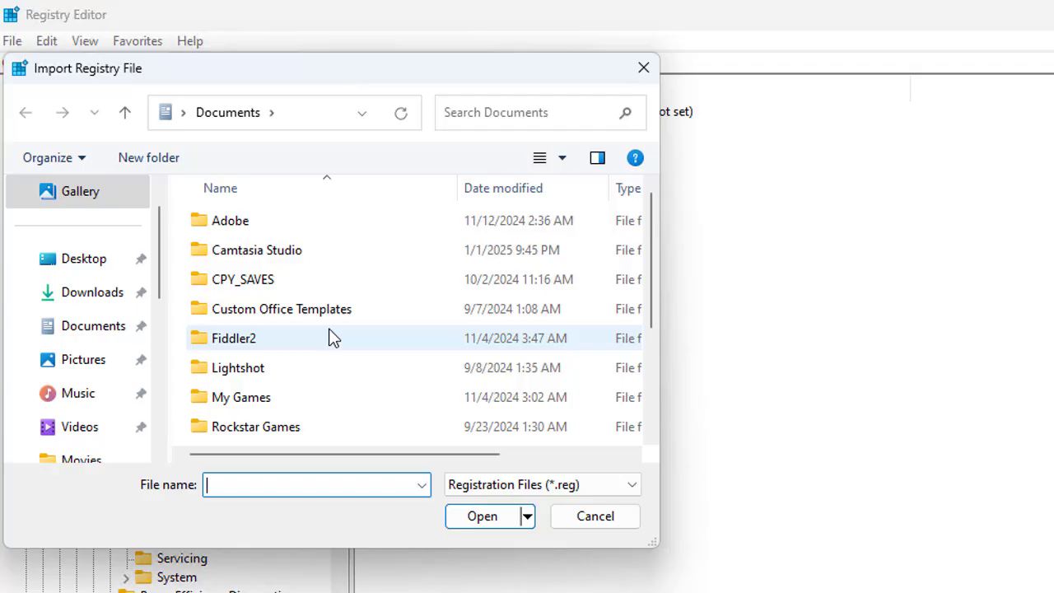
scroll(335, 330, "down", 2)
left_click(284, 434)
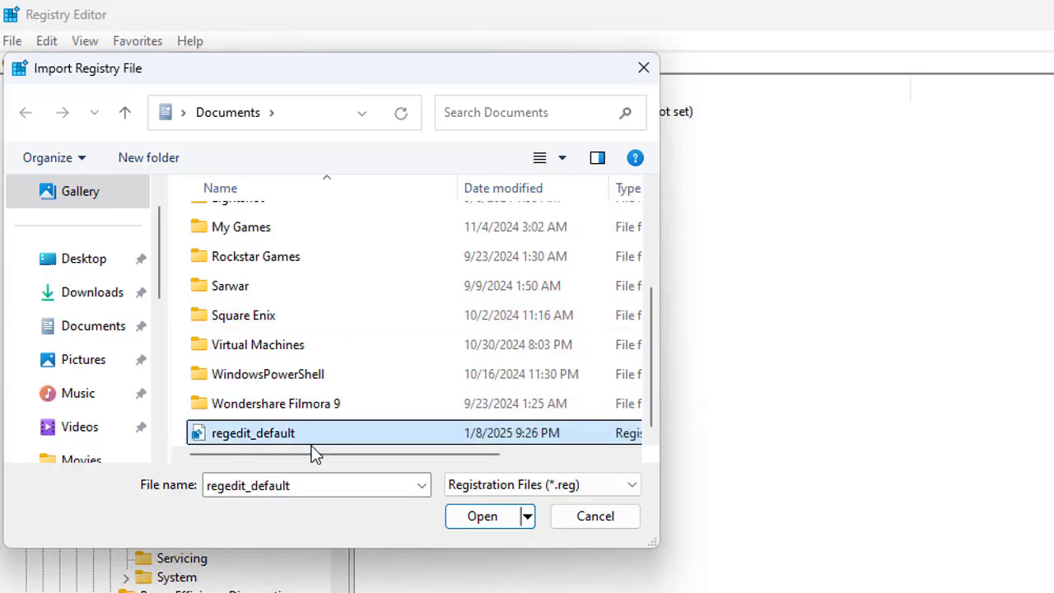
left_click(484, 518)
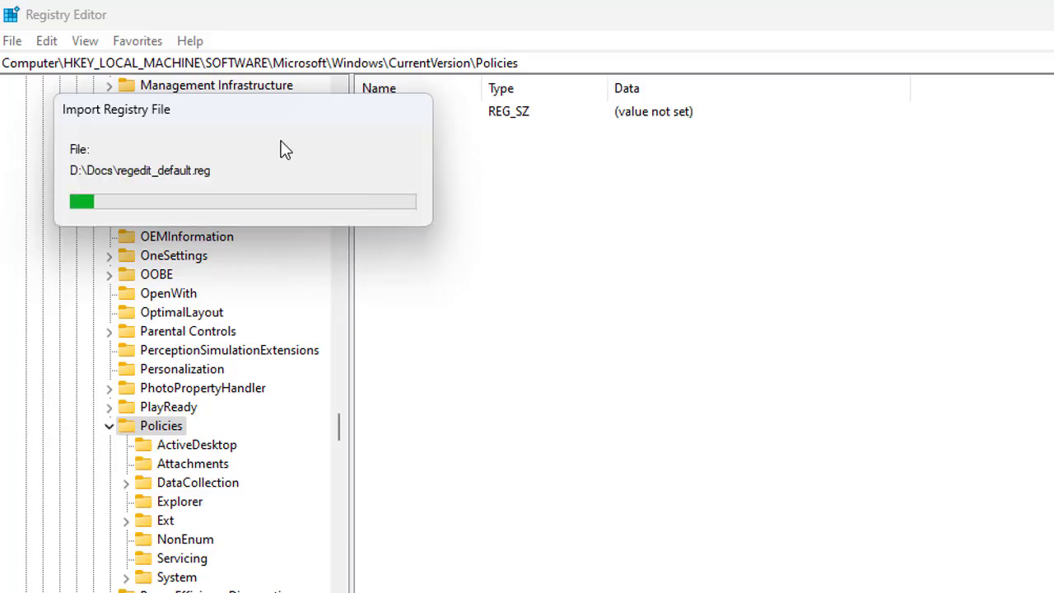